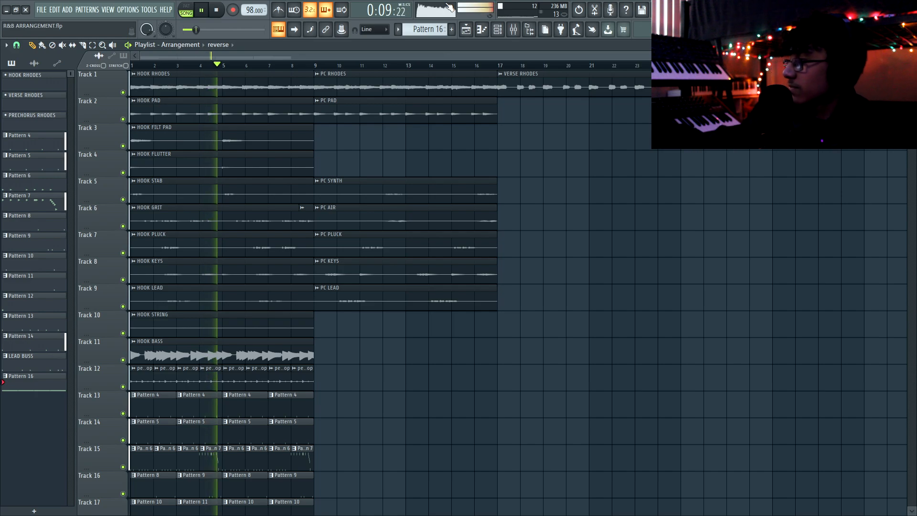
Step: Stop playback, highlight the hook's melodic clips on Tracks 3 to 10, and clear the selection
key(space)
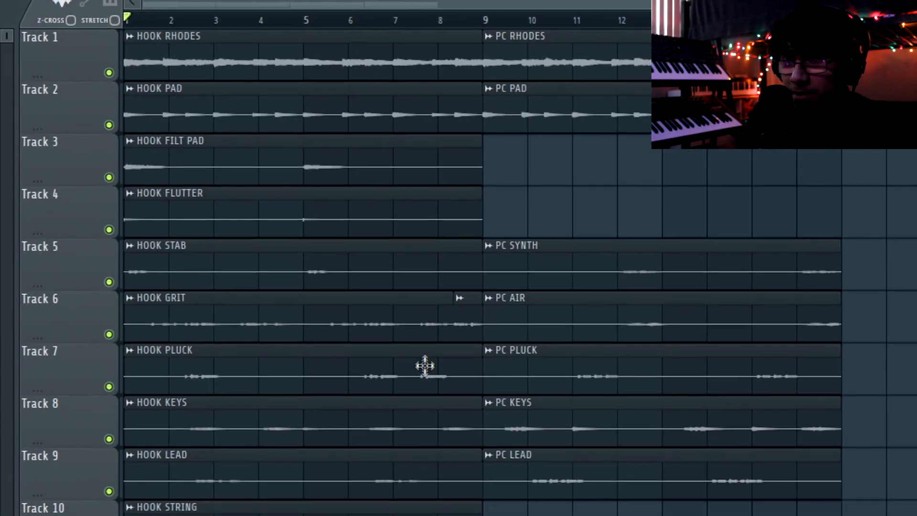
drag(430, 477, 113, 143)
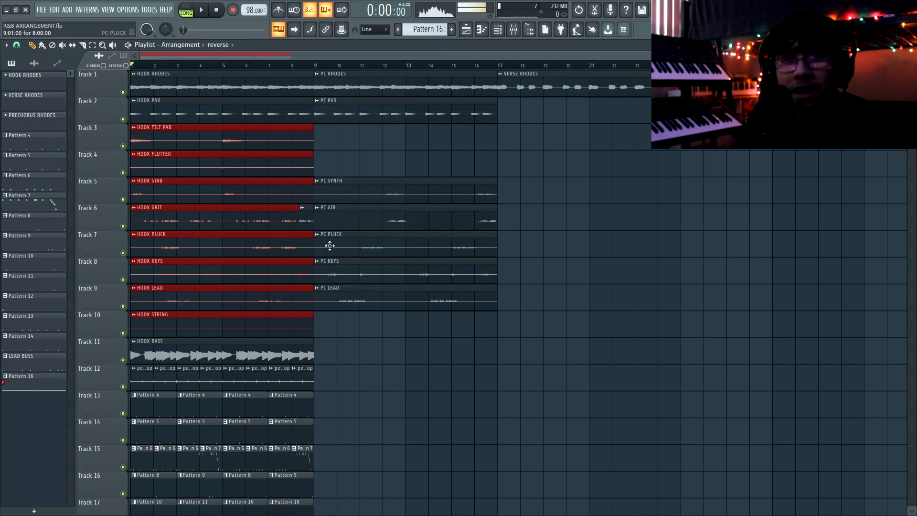
key(ctrl+d)
scroll(334, 211, down, 7)
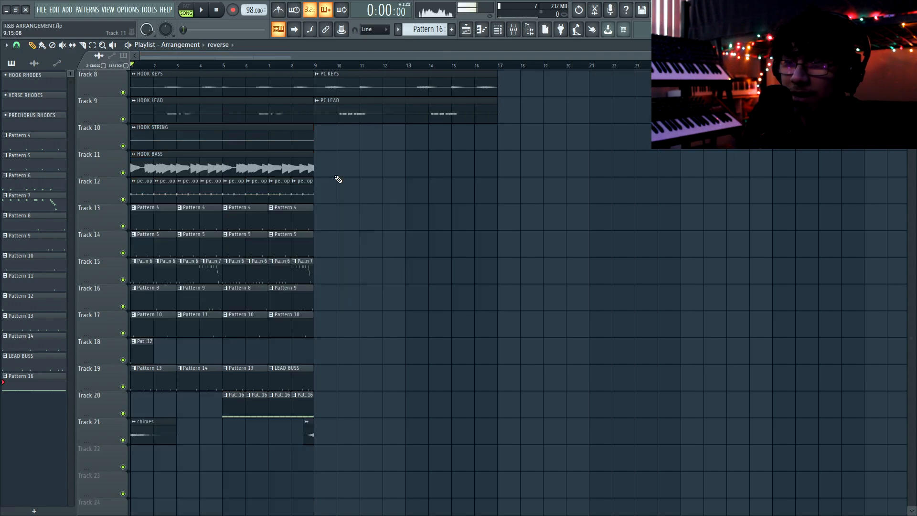
Step: Highlight the bass, drum and effect clips on Tracks 11 to 21 and clear the selection
drag(353, 174, 124, 475)
scroll(286, 423, up, 3)
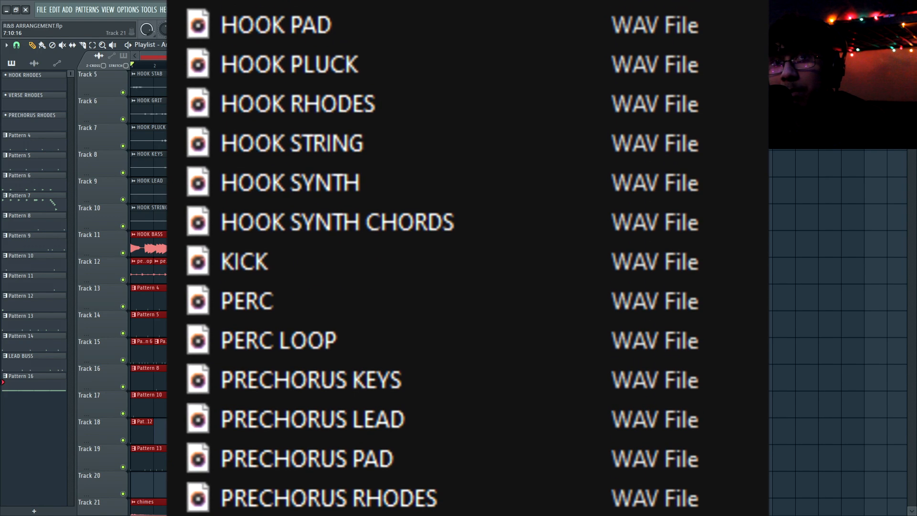
scroll(285, 423, up, 4)
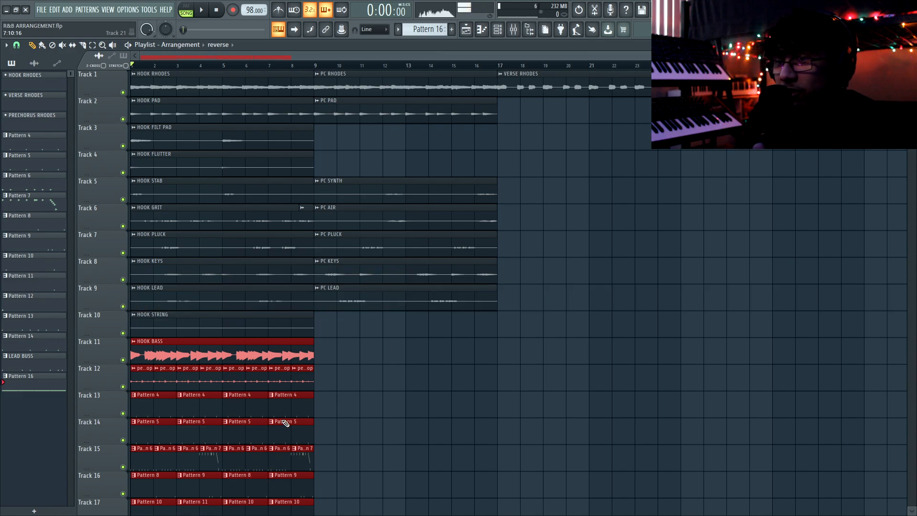
click(509, 140)
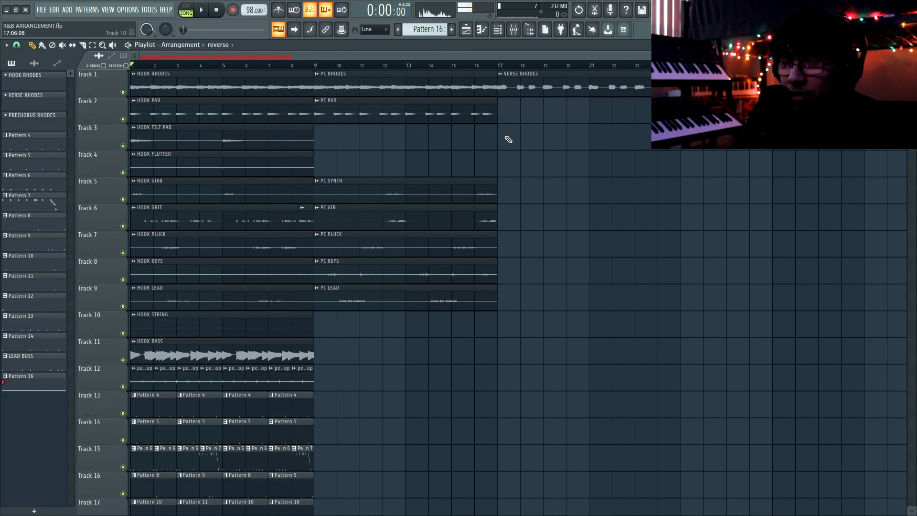
Step: Play the hook section briefly from bar 1 and look over its tracks
key(space)
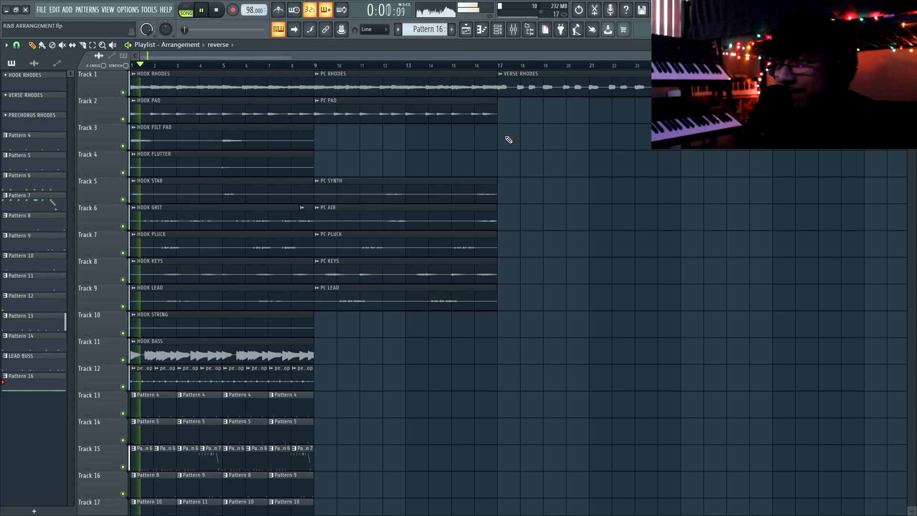
key(space)
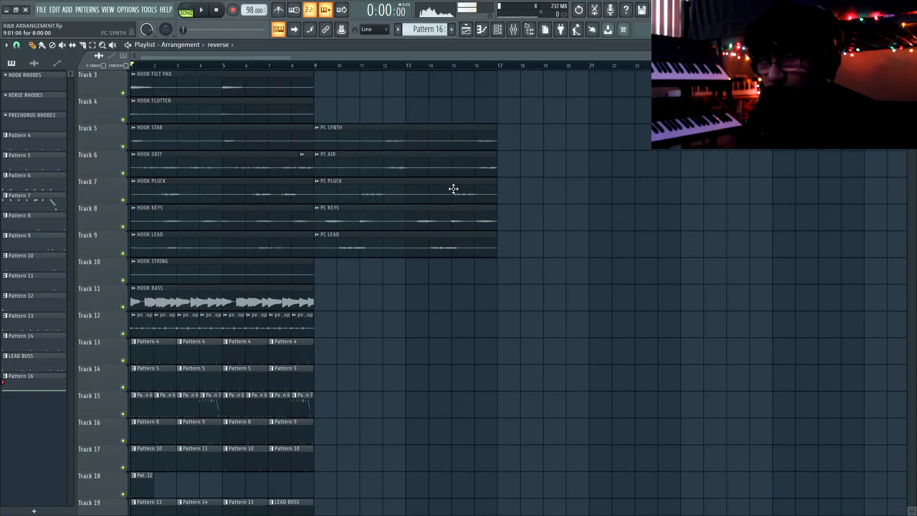
scroll(454, 189, down, 4)
scroll(453, 188, up, 6)
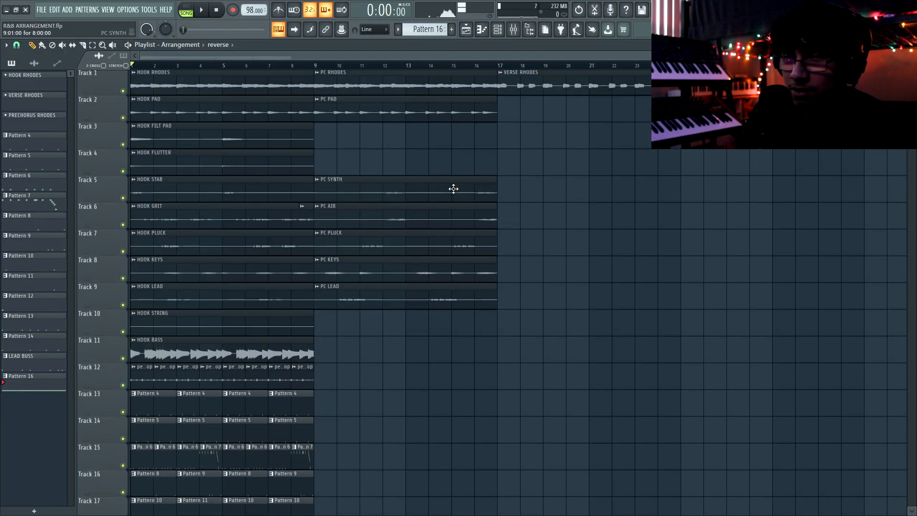
Step: Select all clips in the playlist and move them together so the hook section starts at bar 25
key(ctrl+a)
scroll(428, 260, down, 3)
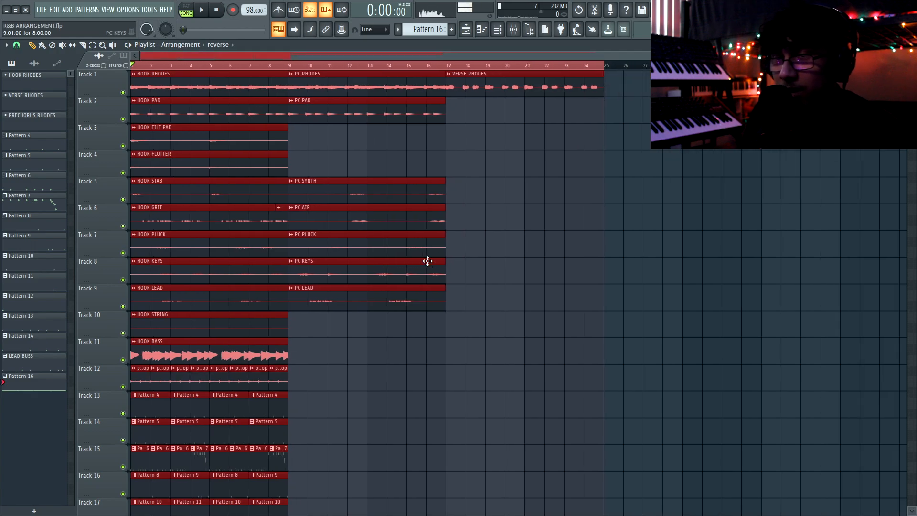
drag(160, 90, 454, 84)
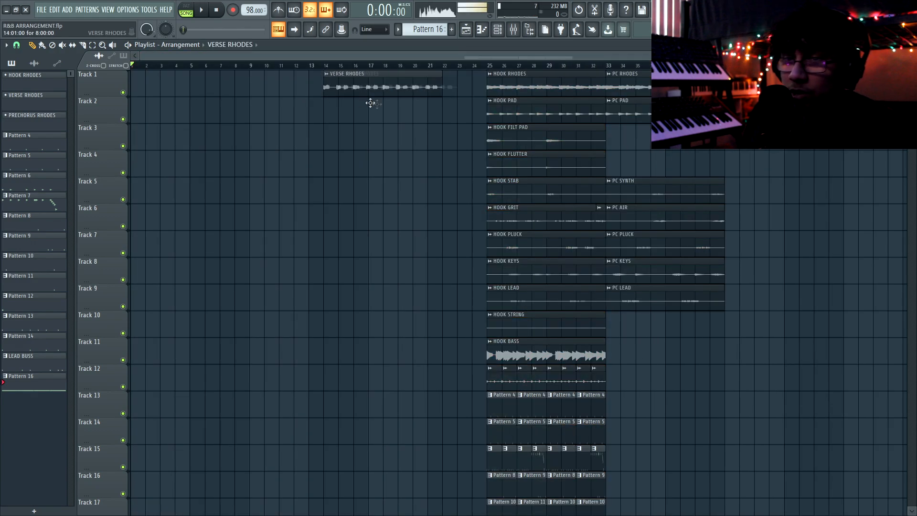
Step: Move the VERSE RHODES clip to bar 1 on Track 1 and play it
mouse_move(371, 102)
mouse_down()
mouse_move(338, 86)
mouse_move(370, 89)
mouse_up()
drag(260, 80, 139, 86)
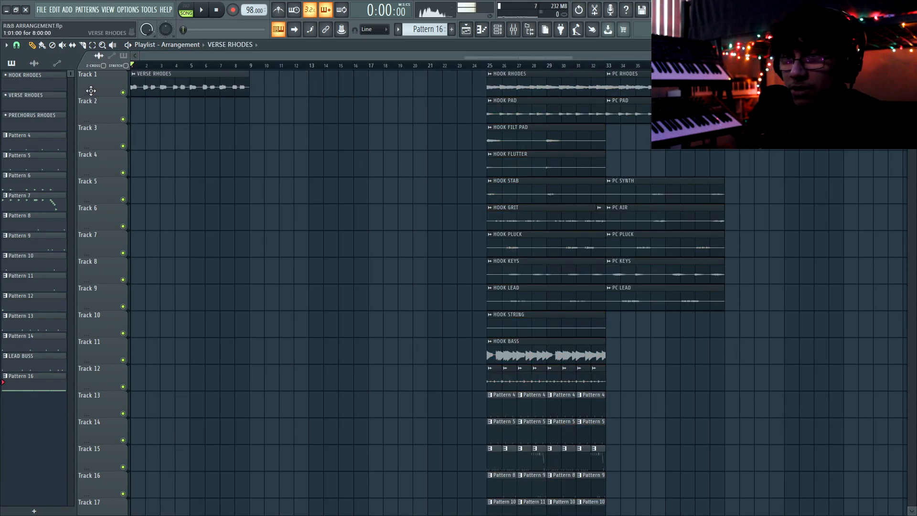
scroll(172, 92, up, 3)
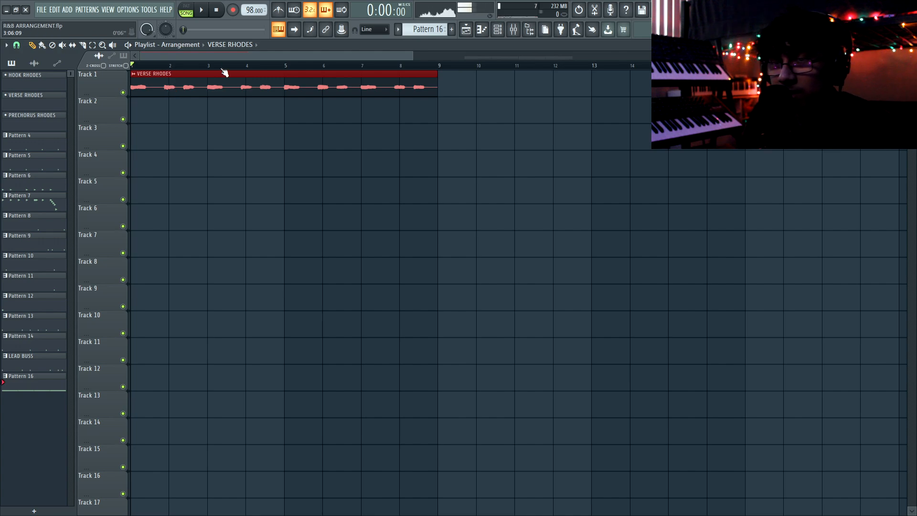
key(space)
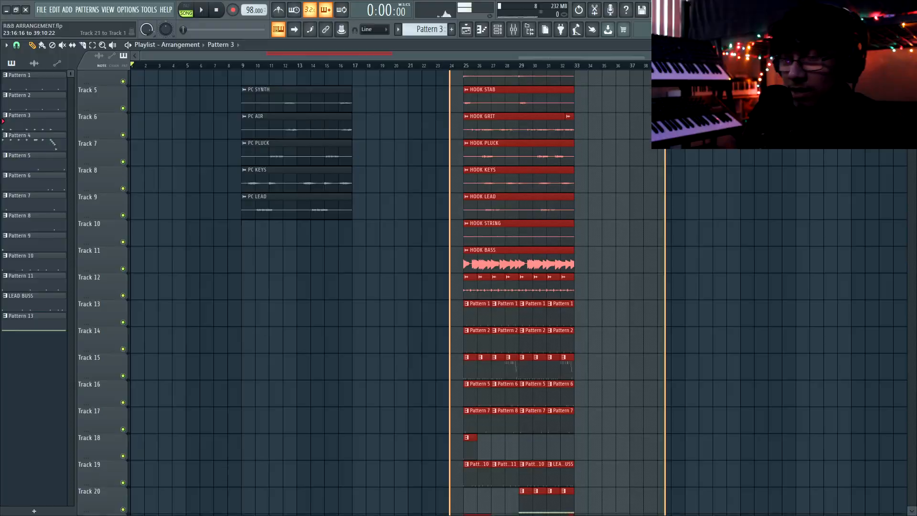
Step: Select all the hook clips and move them to bar 17, directly after the prechorus section
drag(665, 514, 685, 509)
scroll(657, 421, up, 5)
drag(494, 71, 382, 71)
click(160, 143)
scroll(255, 66, up, 4)
drag(249, 57, 171, 60)
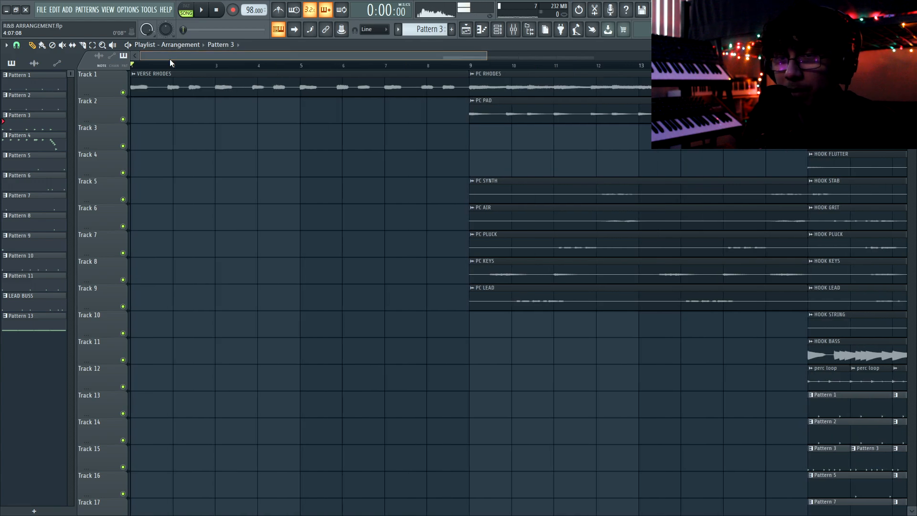
Step: Solo Track 1 and play the Rhodes from the prechorus at bar 9 into the hook
right_click(124, 93)
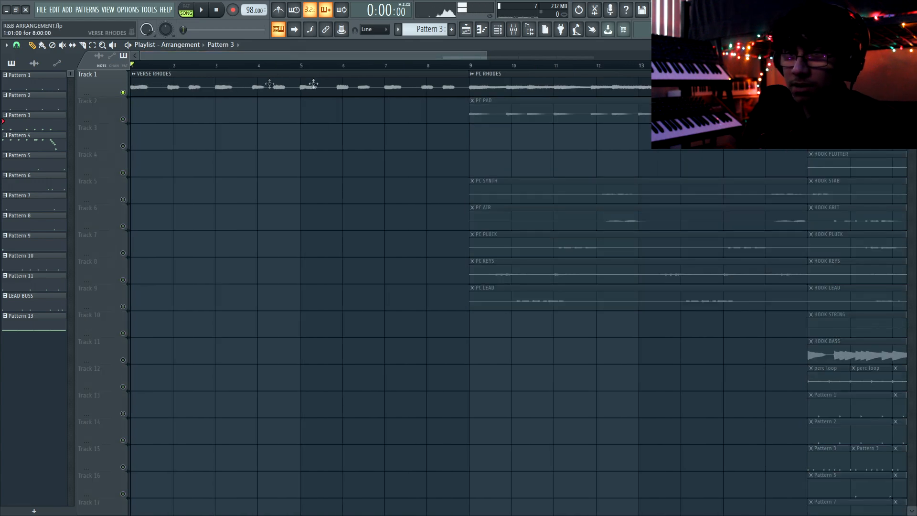
click(470, 65)
key(space)
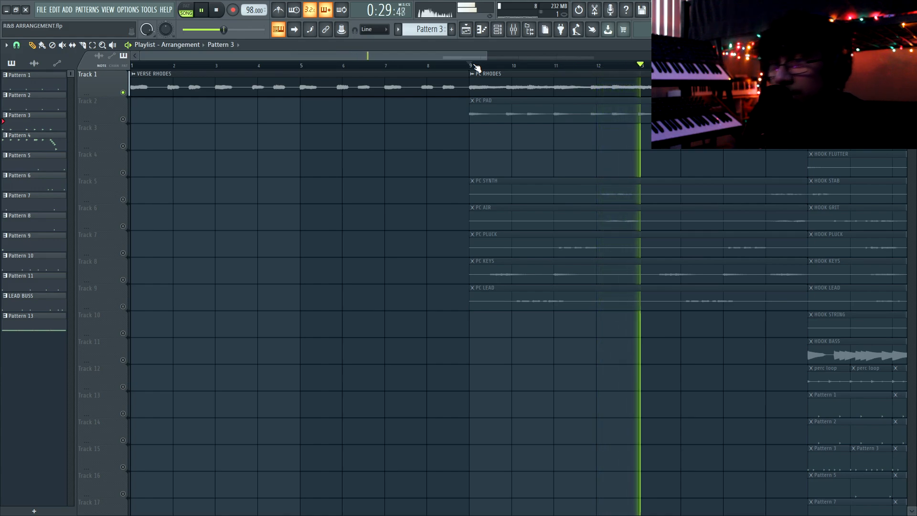
scroll(477, 68, down, 2)
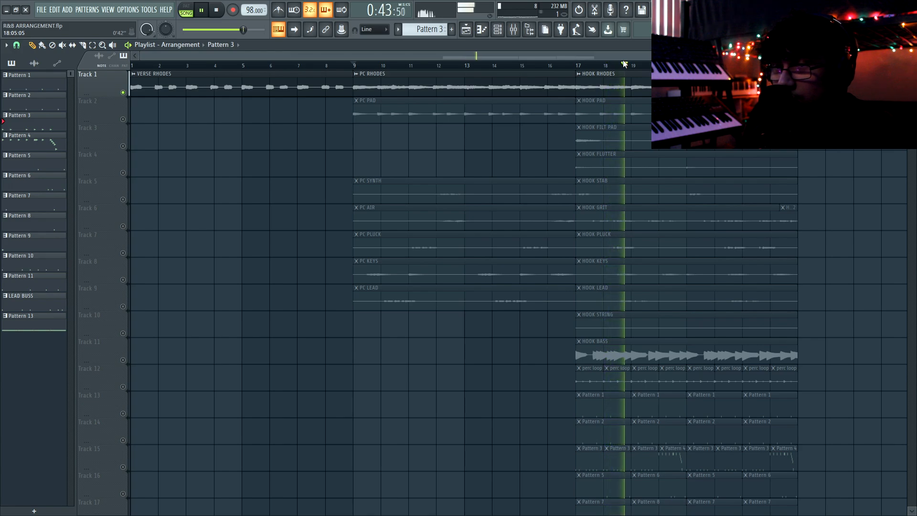
key(space)
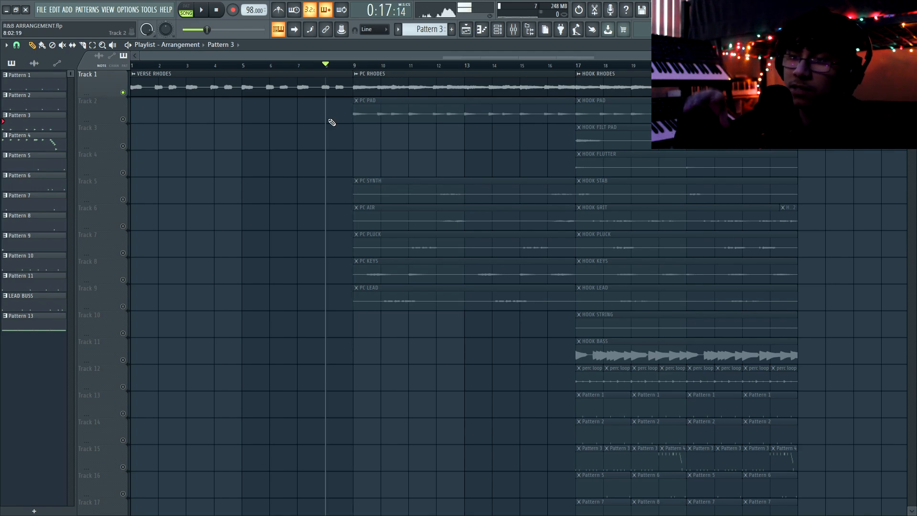
Step: Play the Rhodes transition into the prechorus from bar 8 and the hook from bar 17
click(329, 70)
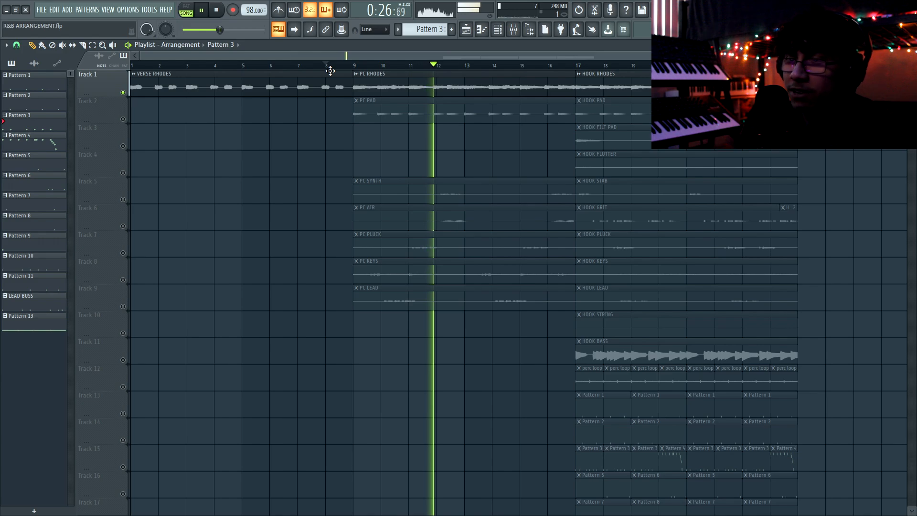
key(space)
drag(517, 50, 585, 51)
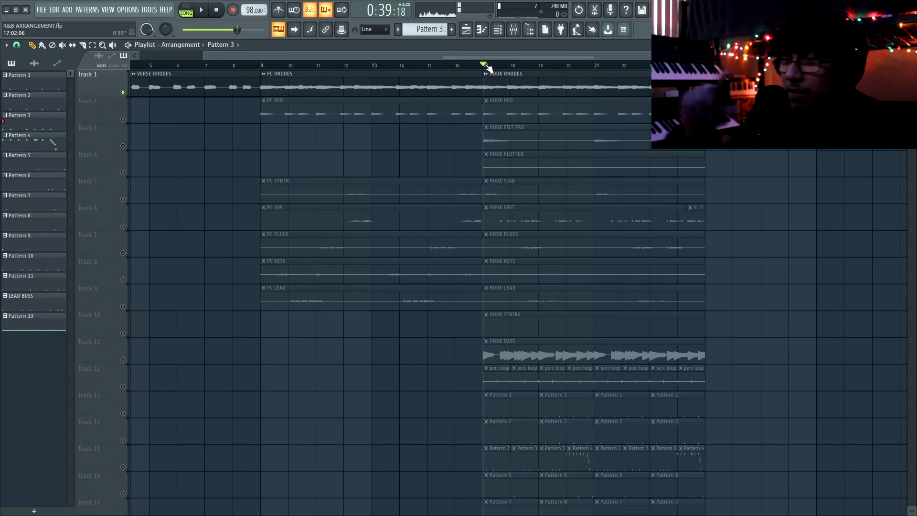
key(space)
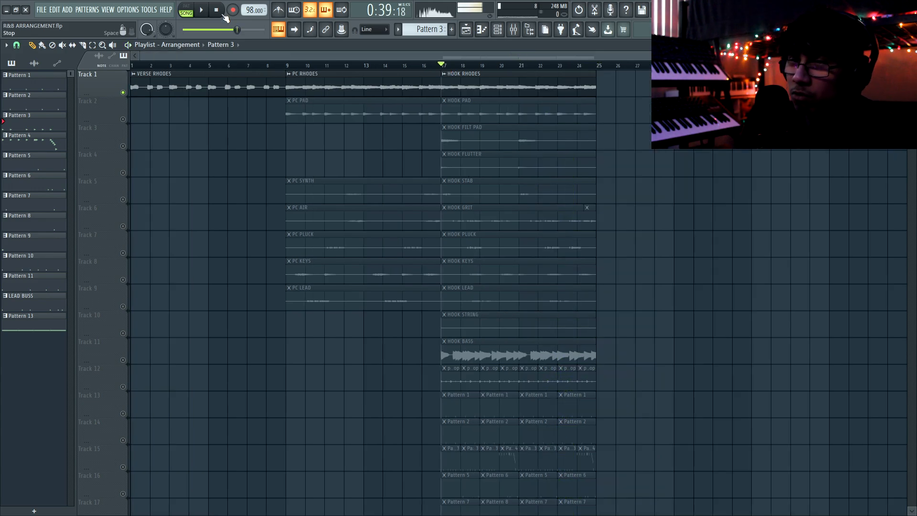
click(221, 13)
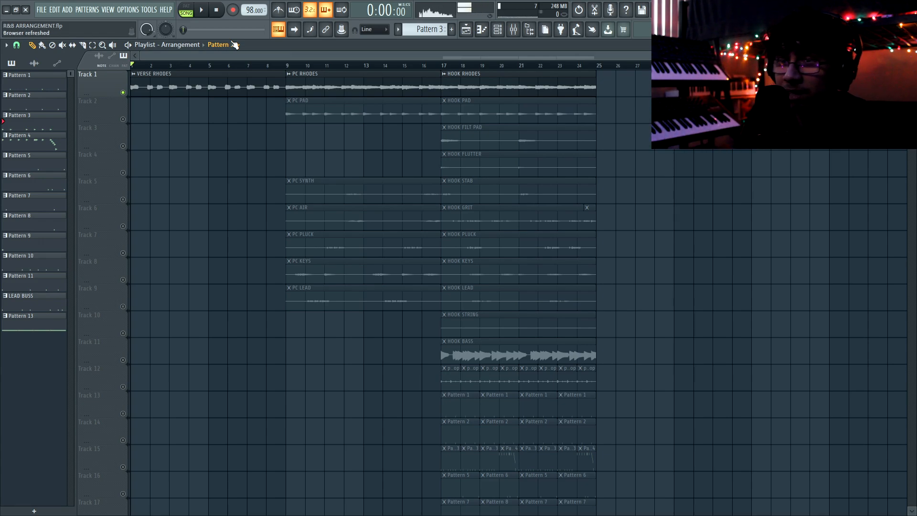
Step: Unmute Track 2 and play the prechorus from bar 9, muting and unmuting Track 1 to compare the pad and Rhodes
click(123, 119)
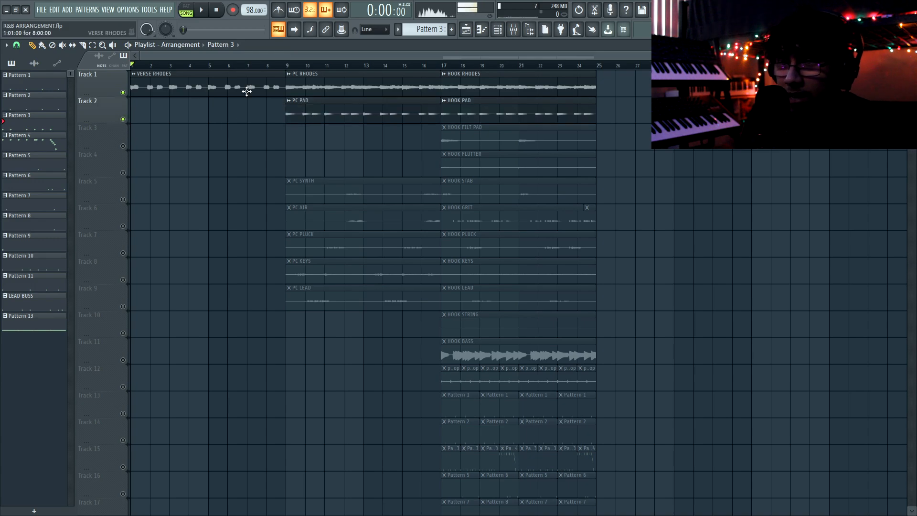
click(287, 65)
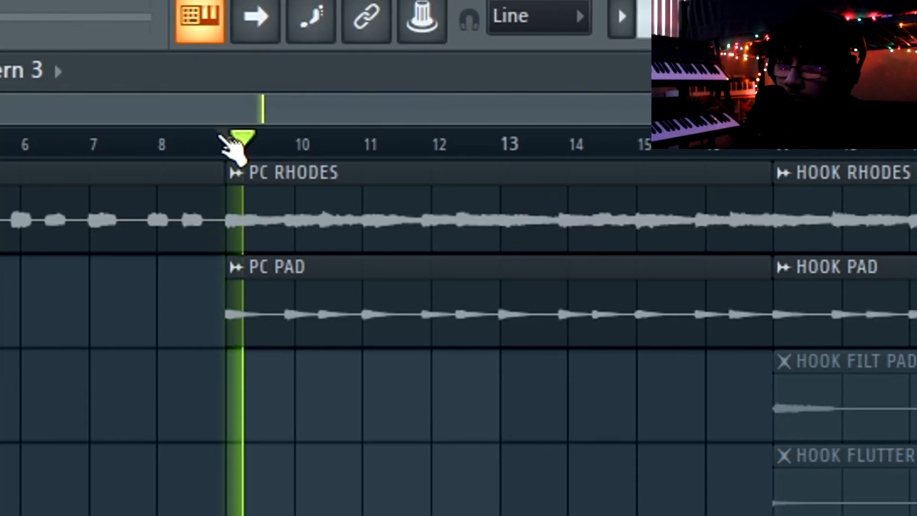
click(0, 225)
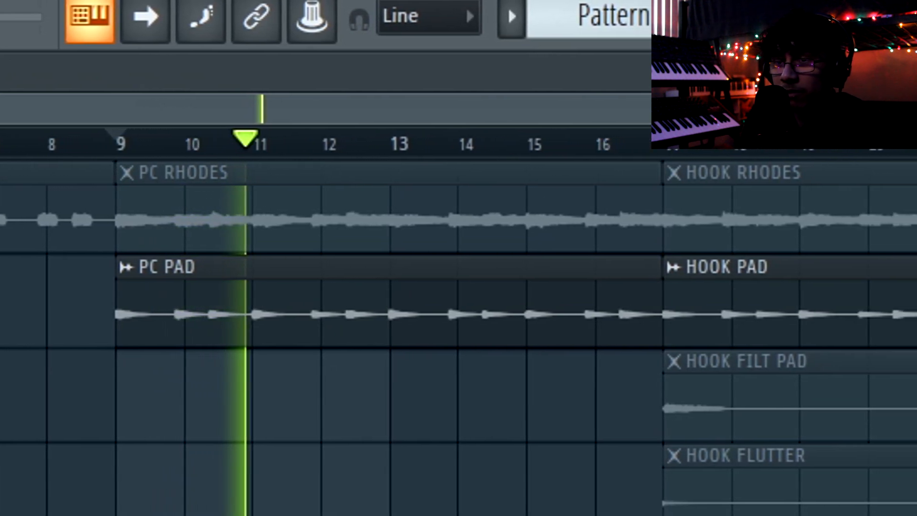
click(0, 224)
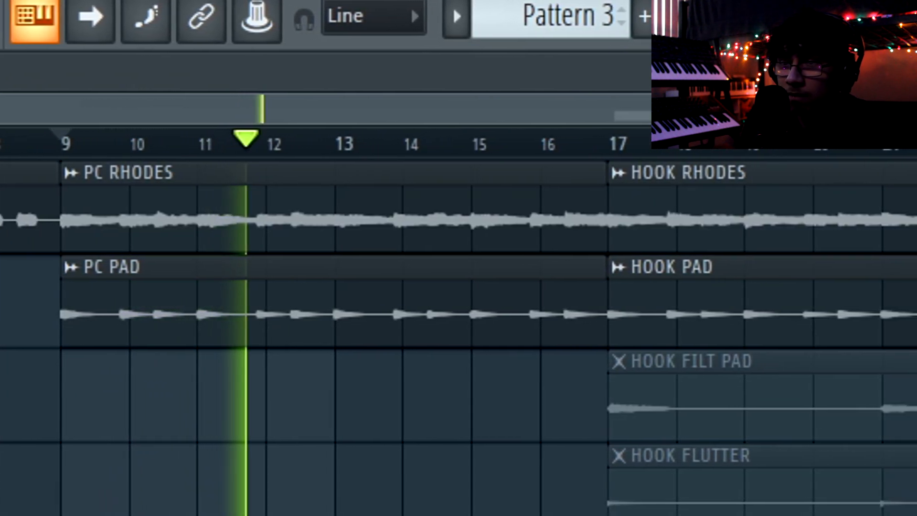
key(space)
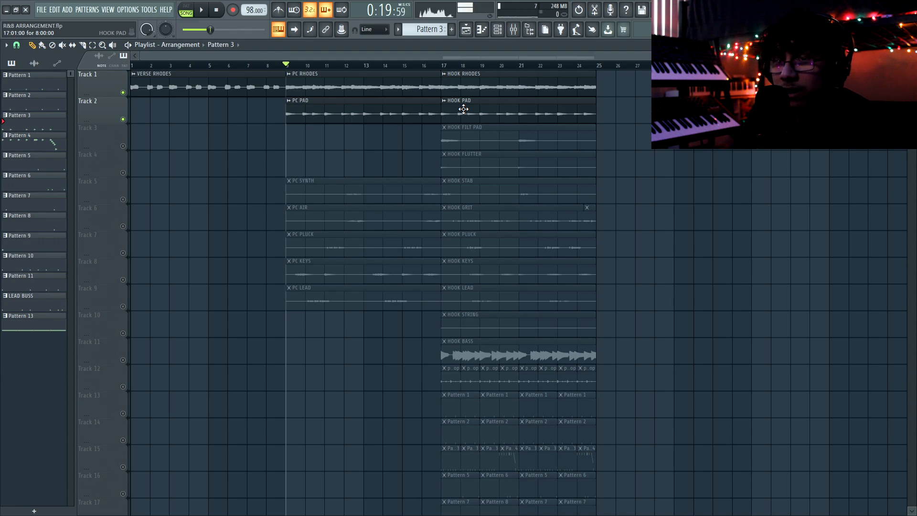
Step: Unmute Tracks 3 to 9 and play the layered parts from the prechorus at bar 9 into the hook
drag(291, 125, 613, 343)
drag(259, 98, 109, 253)
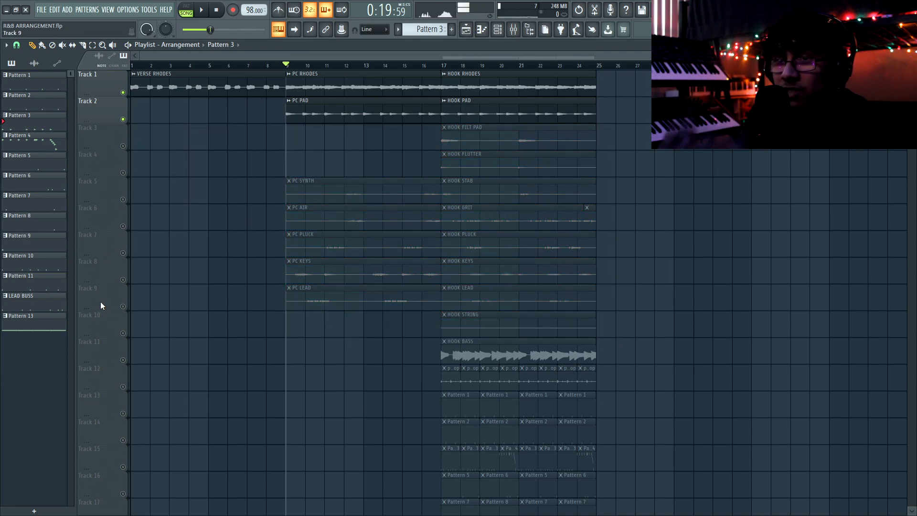
click(122, 145)
click(123, 173)
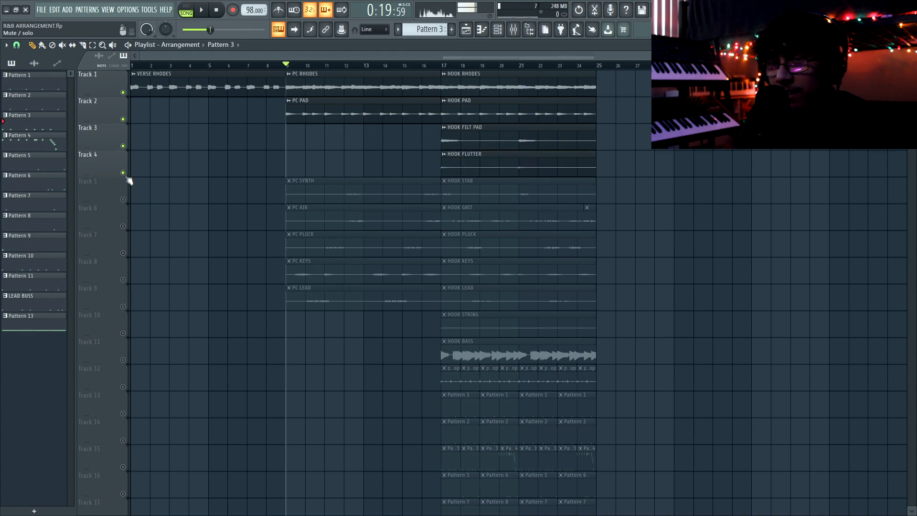
click(123, 199)
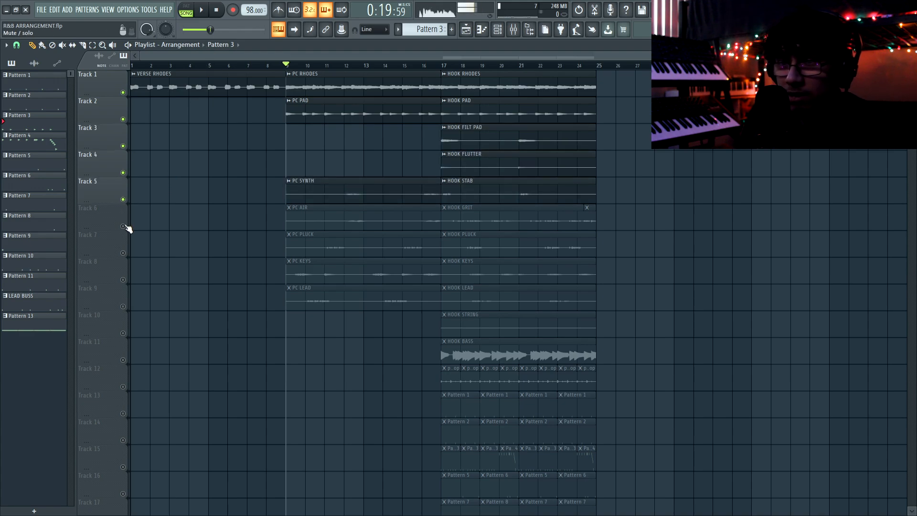
click(123, 226)
drag(123, 253, 122, 306)
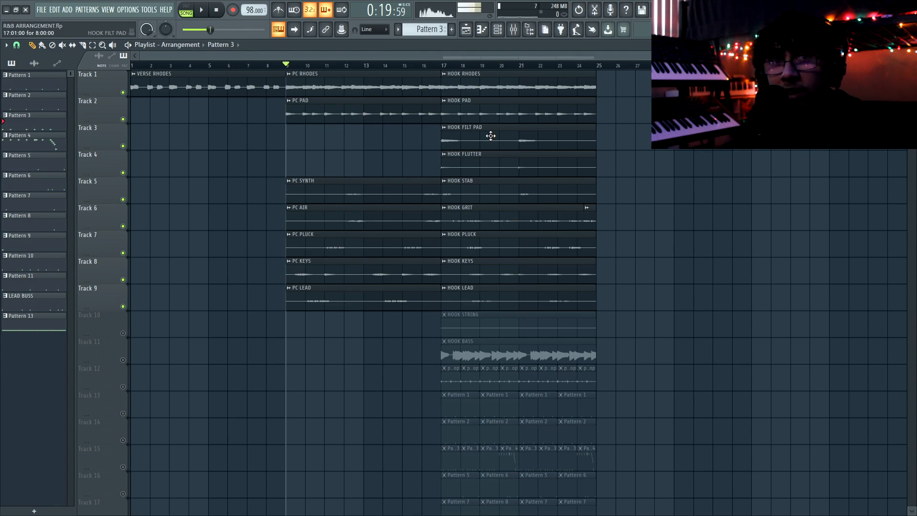
key(space)
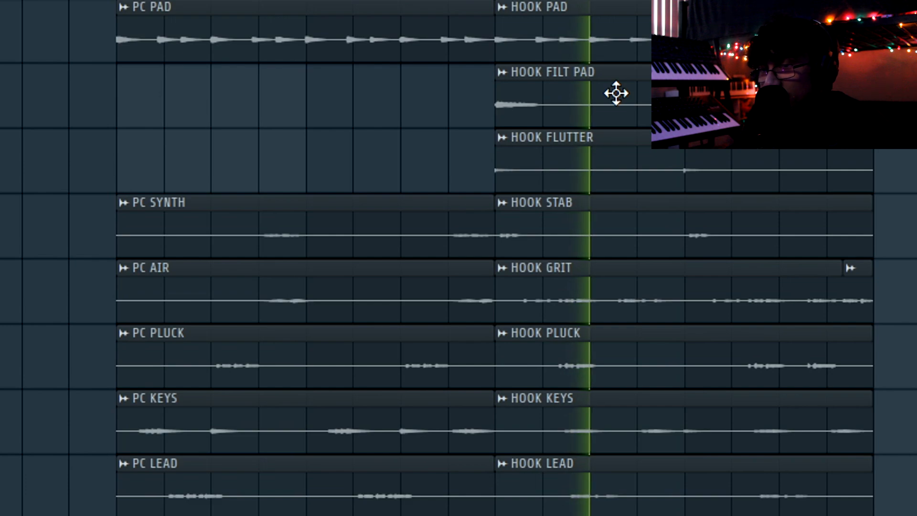
key(space)
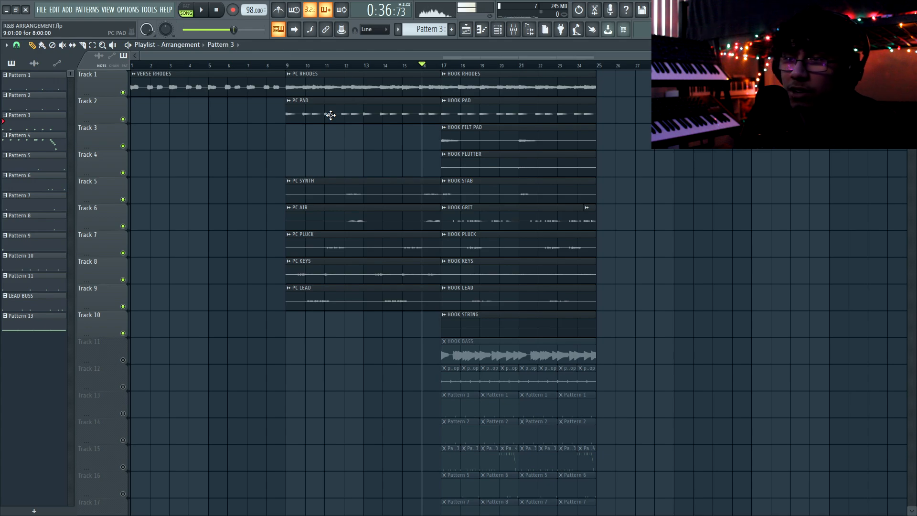
Step: Solo Track 4 and play its HOOK FLUTTER clip
ctrl+click(123, 173)
key(space)
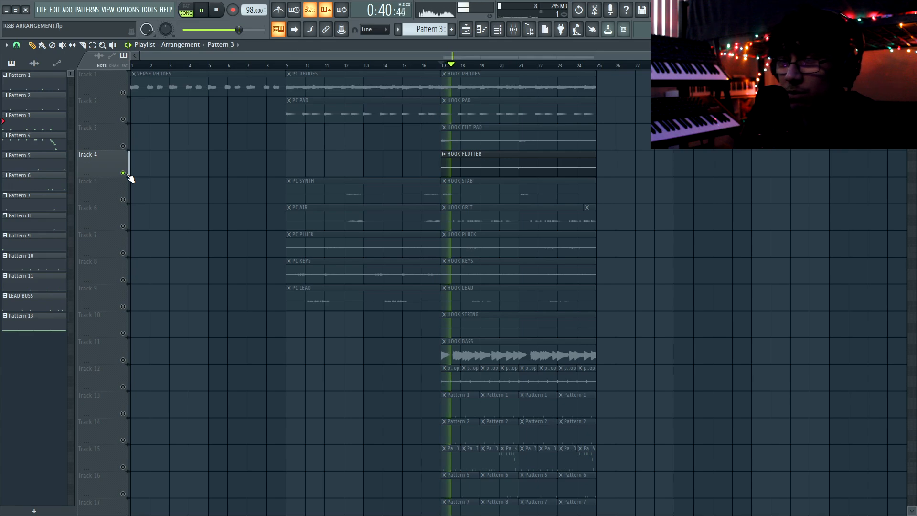
Step: Solo Track 3 and play its HOOK FILT PAD clip from bar 17
key(space)
ctrl+click(122, 146)
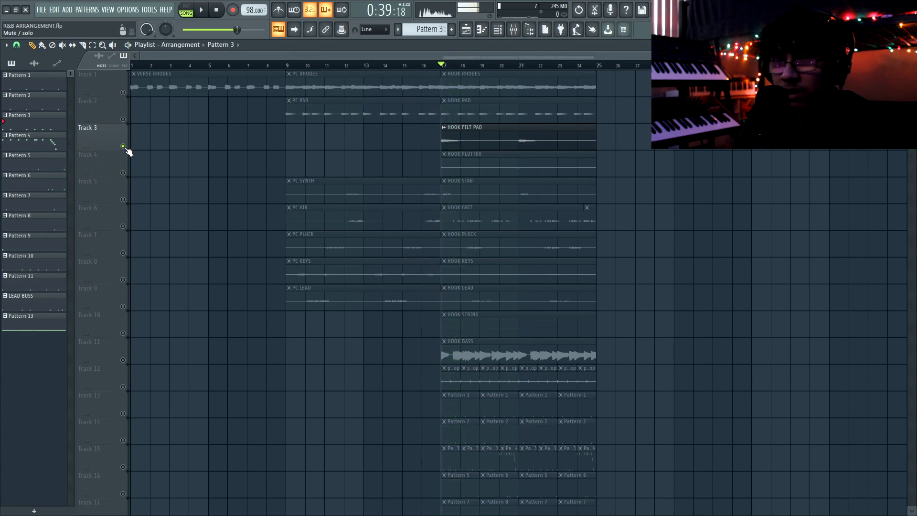
key(space)
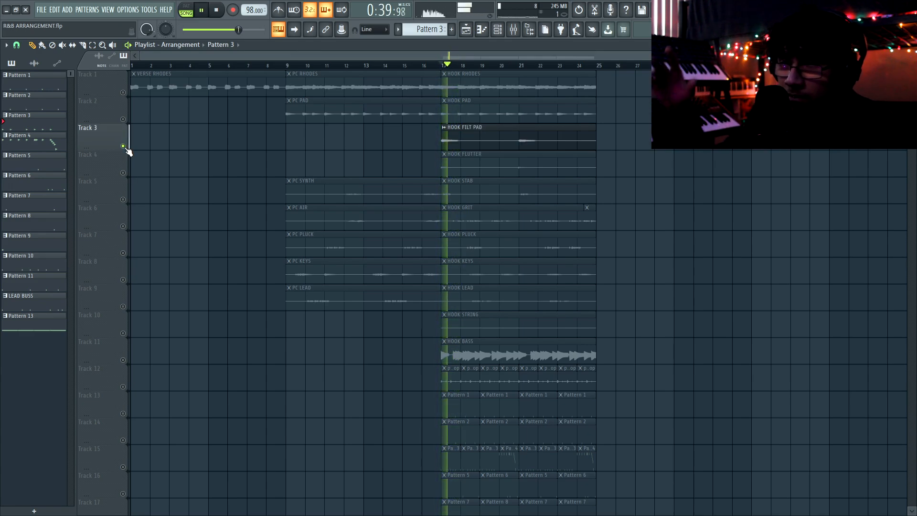
key(space)
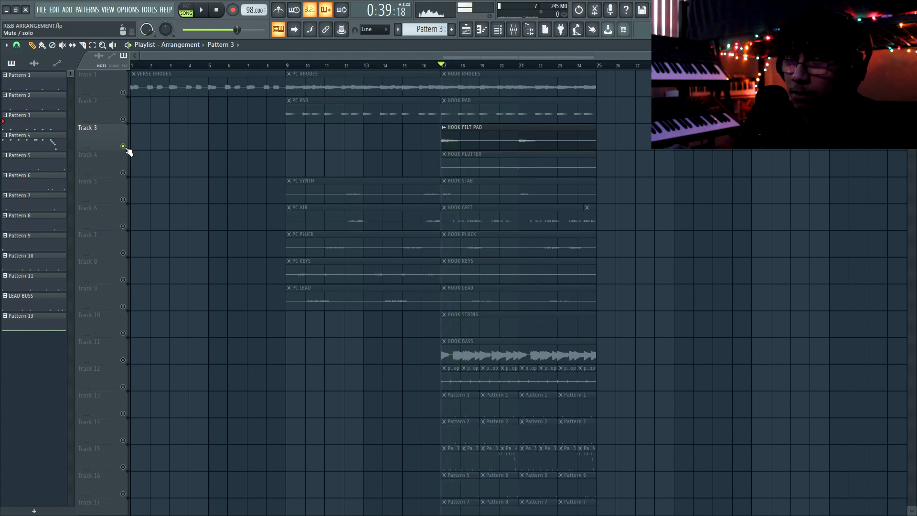
Step: Unmute Track 4 and all the other tracks, and play the arrangement from bar 1
click(123, 173)
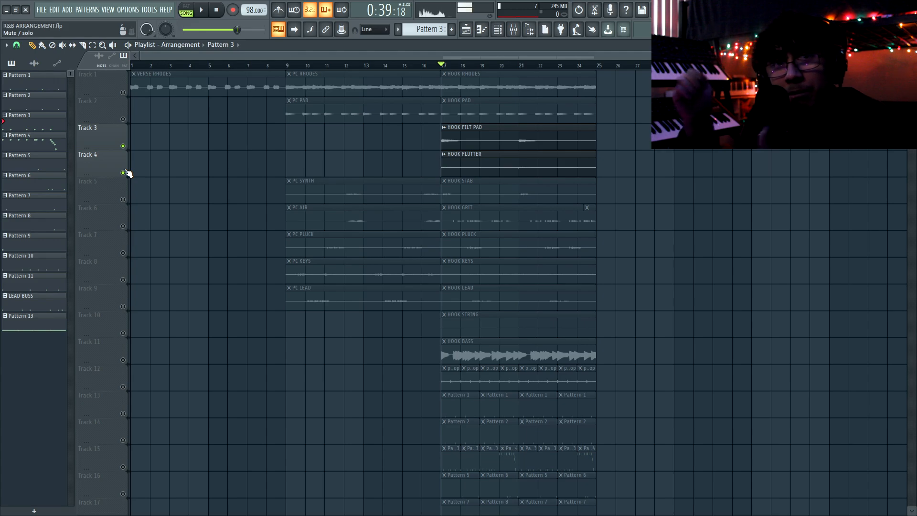
right_click(124, 173)
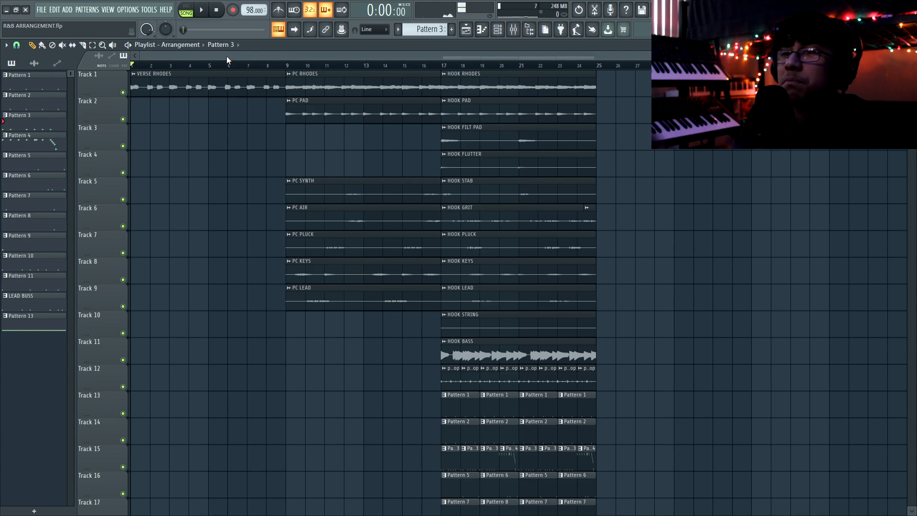
key(space)
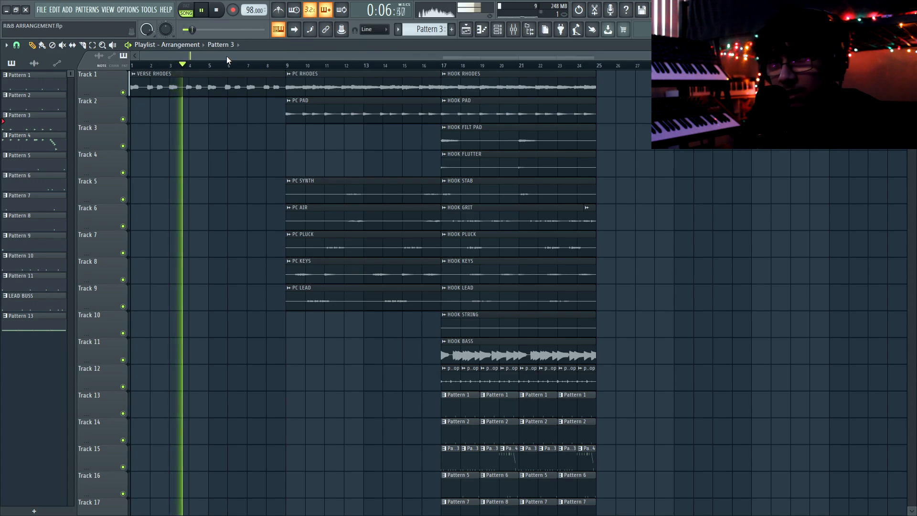
Step: Copy the Pattern 1 clips from the hook on Track 13 to fill bars 5 to 16
scroll(264, 129, down, 2)
drag(452, 351, 275, 349)
scroll(276, 348, up, 2)
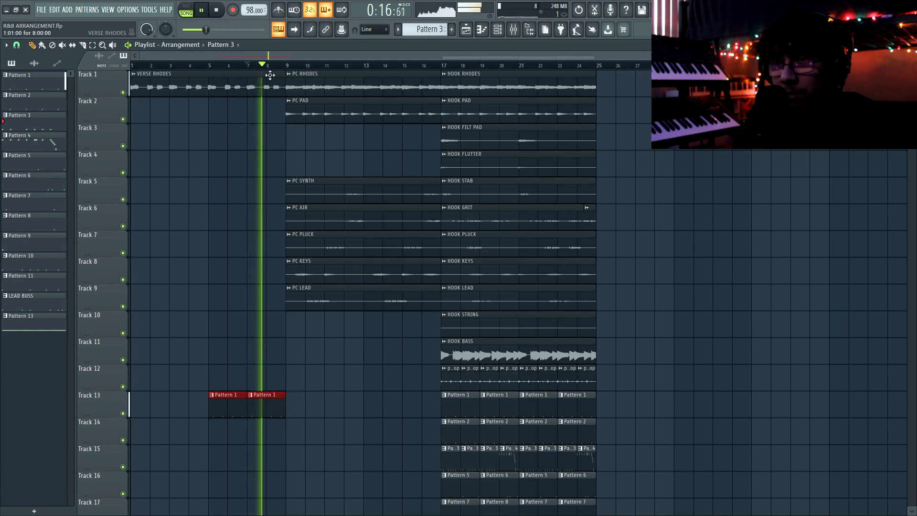
scroll(328, 134, down, 6)
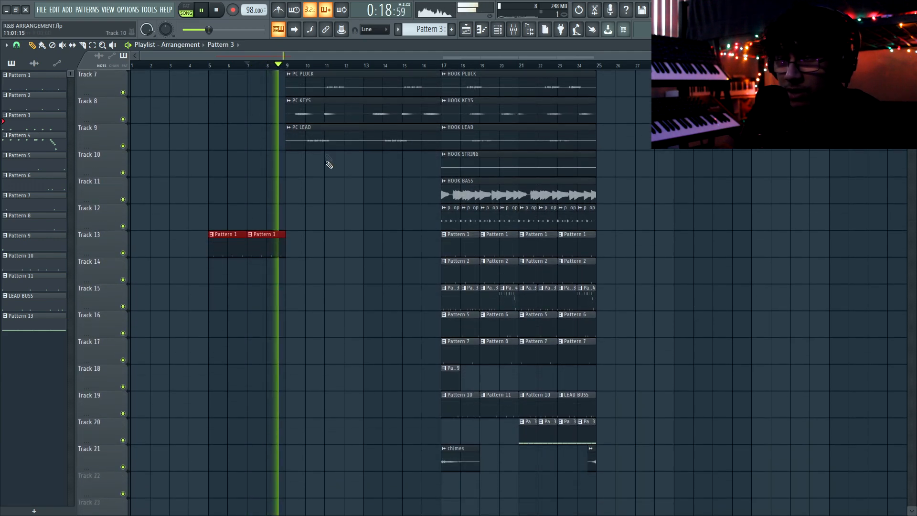
key(space)
shift+drag(268, 244, 342, 243)
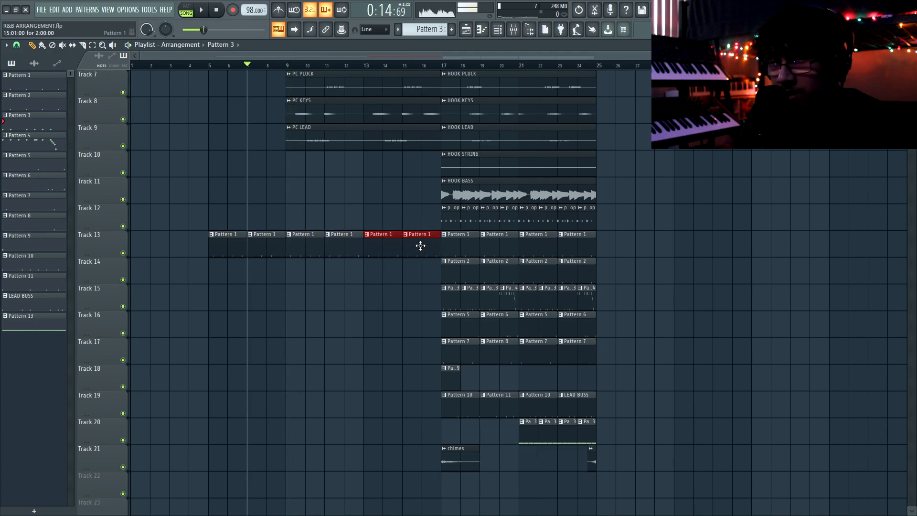
Step: Copy the four Pattern 2 clips on Track 14 into bars 9 to 16 and play the prechorus from bar 9
click(293, 66)
mouse_move(446, 273)
ctrl+mouse_down()
mouse_move(579, 273)
mouse_move(448, 269)
ctrl+mouse_up()
key(space)
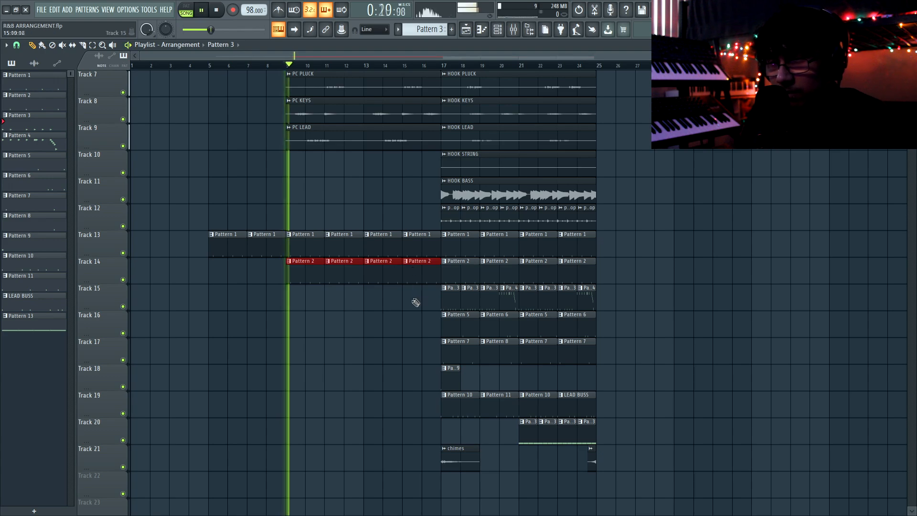
click(323, 318)
scroll(323, 318, down, 2)
key(space)
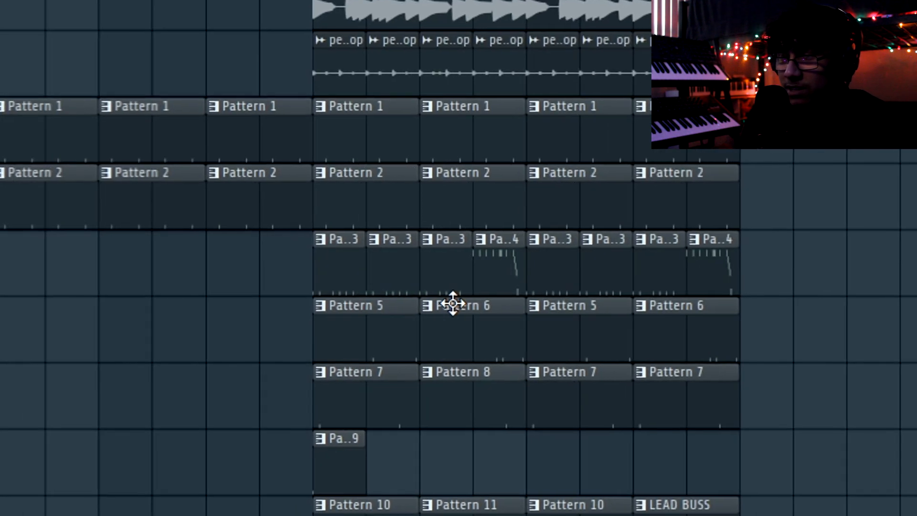
Step: Copy two Pattern 3 clips from the hook to bars 9 and 10 on Track 15, leaving out Pattern 4
ctrl+scroll(492, 261, up, 5)
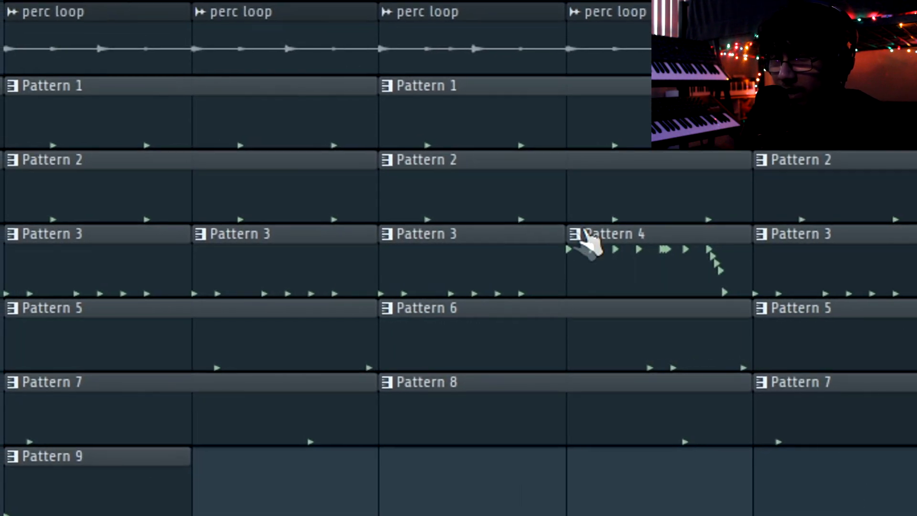
ctrl+drag(593, 273, 695, 278)
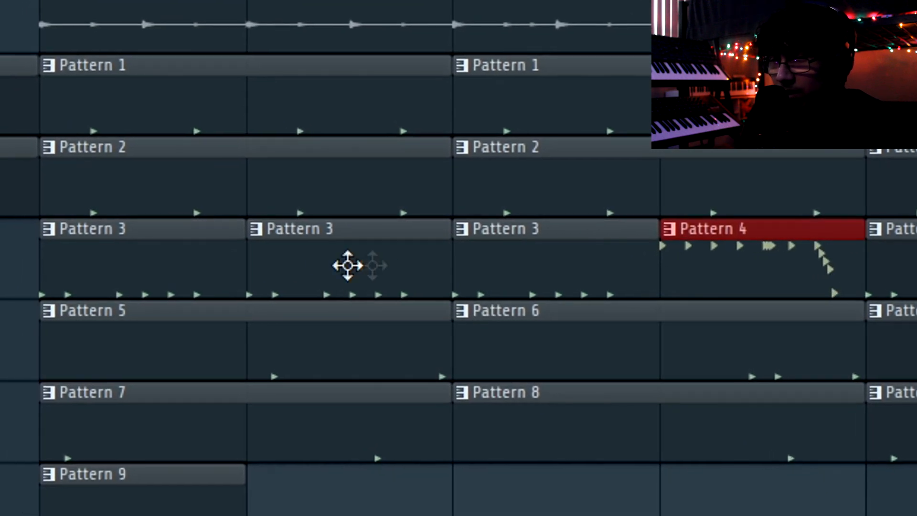
ctrl+drag(355, 265, 97, 276)
key(ctrl+d)
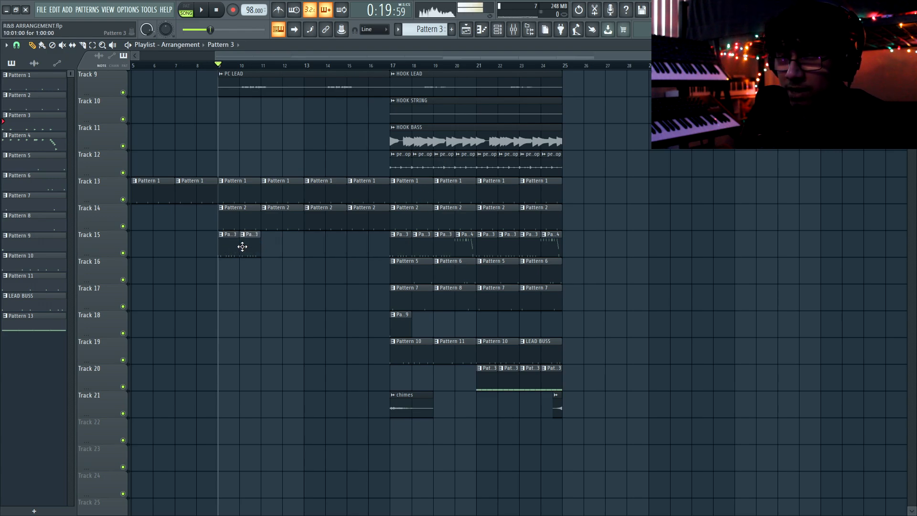
Step: Duplicate the Pattern 3 clips on Track 15 to fill the prechorus through bar 16 during playback
key(space)
ctrl+drag(255, 246, 229, 249)
key(ctrl+b)
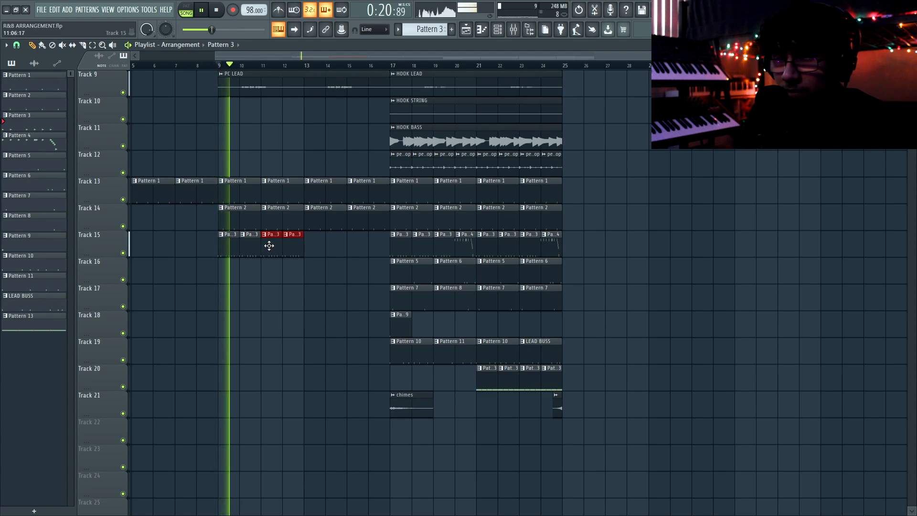
ctrl+drag(298, 244, 224, 249)
key(ctrl+b)
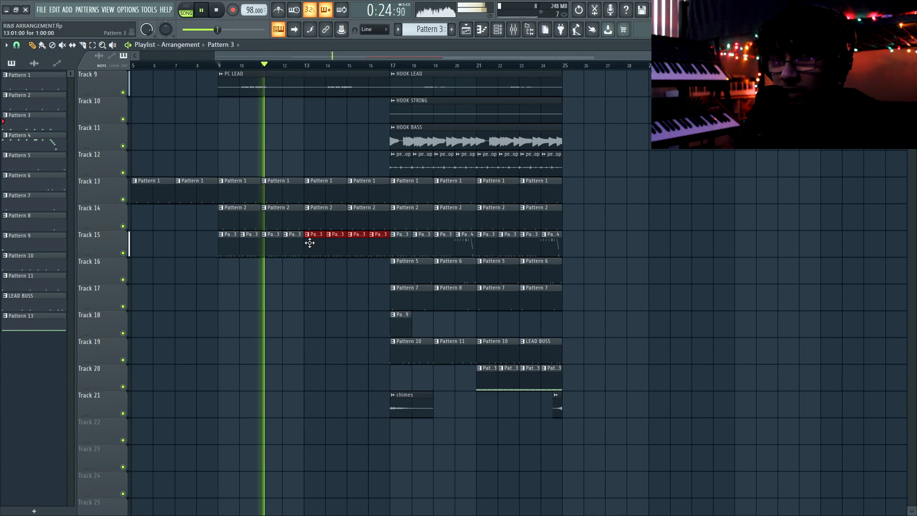
click(308, 242)
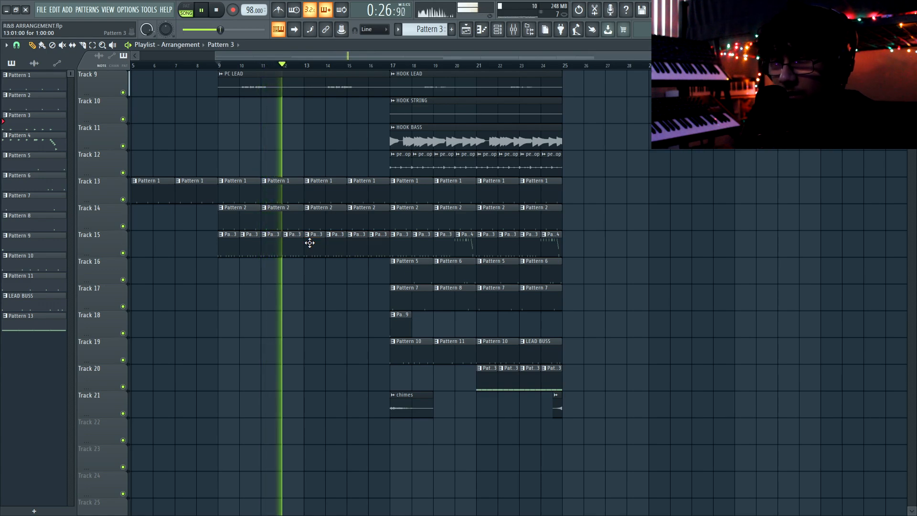
Step: Copy the hook's perc loop clips on Track 12 into bars 9 to 16 and play the prechorus from bar 9
scroll(297, 303, down, 1)
scroll(329, 302, up, 4)
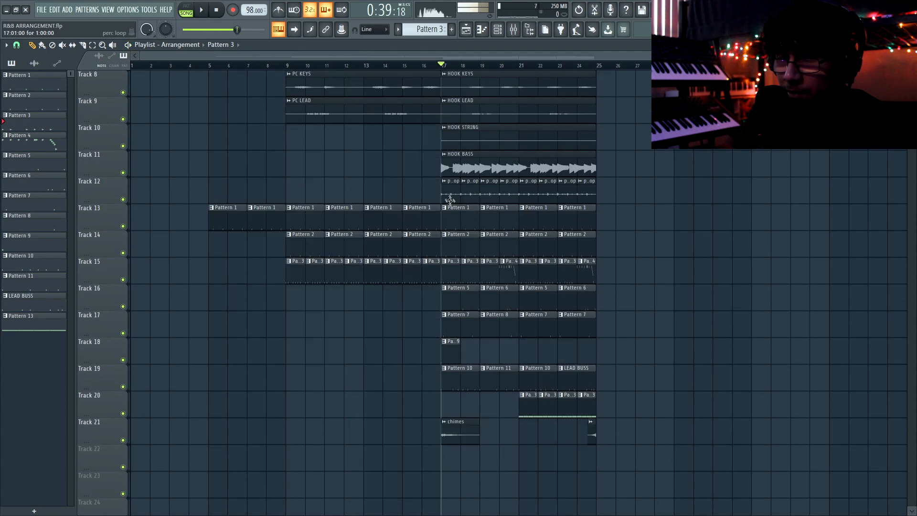
drag(450, 200, 597, 179)
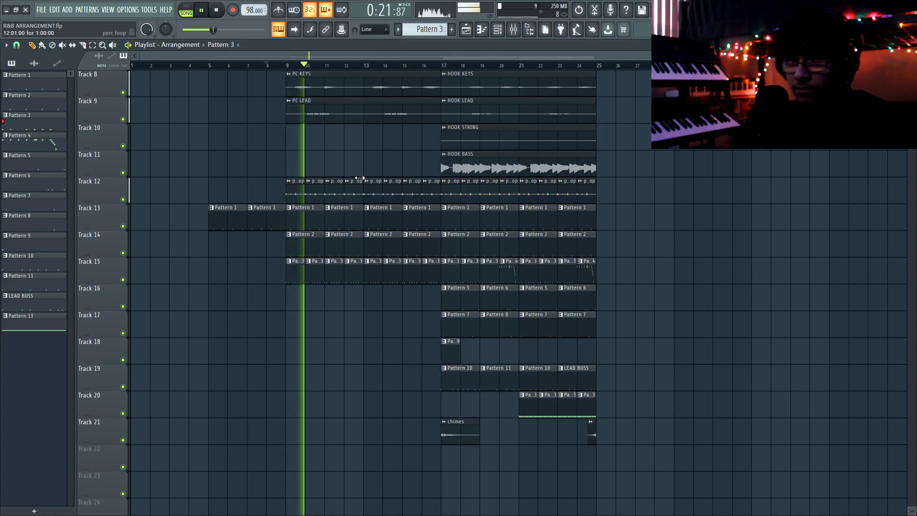
drag(283, 196, 360, 192)
drag(360, 192, 423, 192)
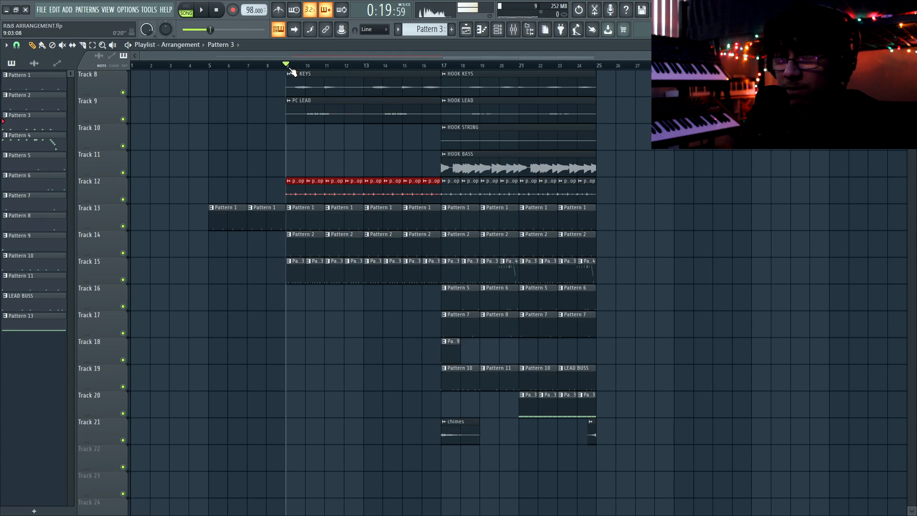
key(space)
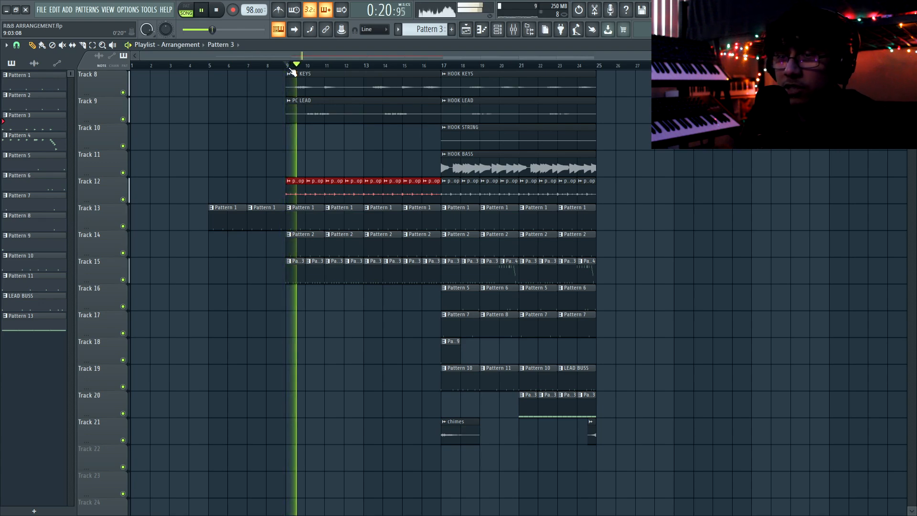
key(space)
Step: Review which pattern clips on Tracks 16 to 19 are used only in the hook
drag(450, 304, 588, 330)
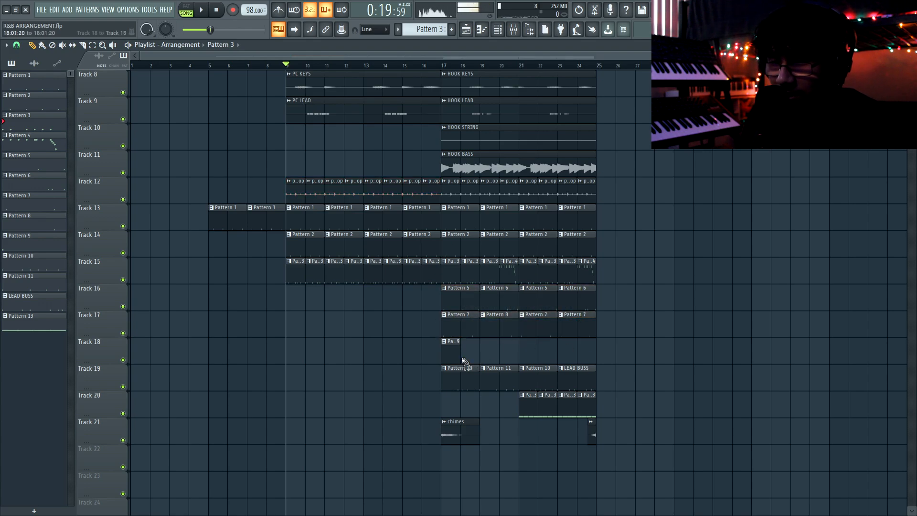
drag(456, 385, 614, 380)
scroll(373, 323, up, 2)
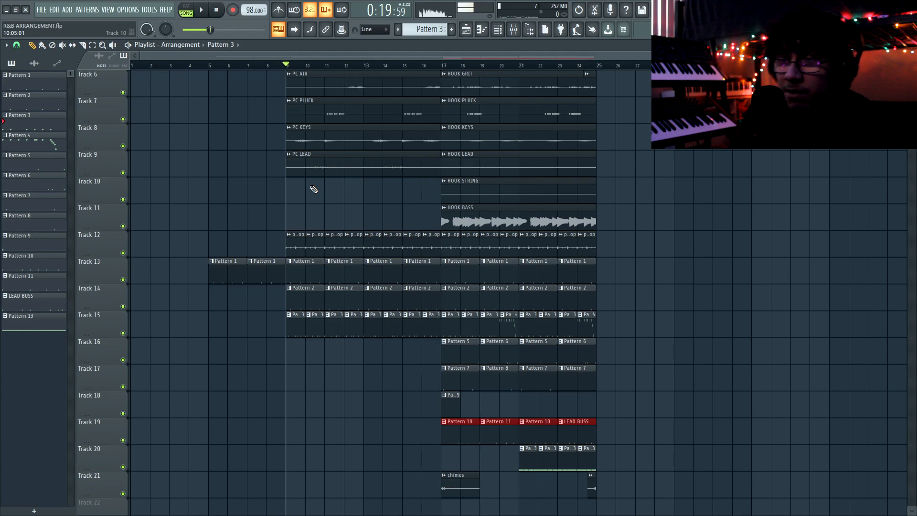
scroll(494, 284, down, 5)
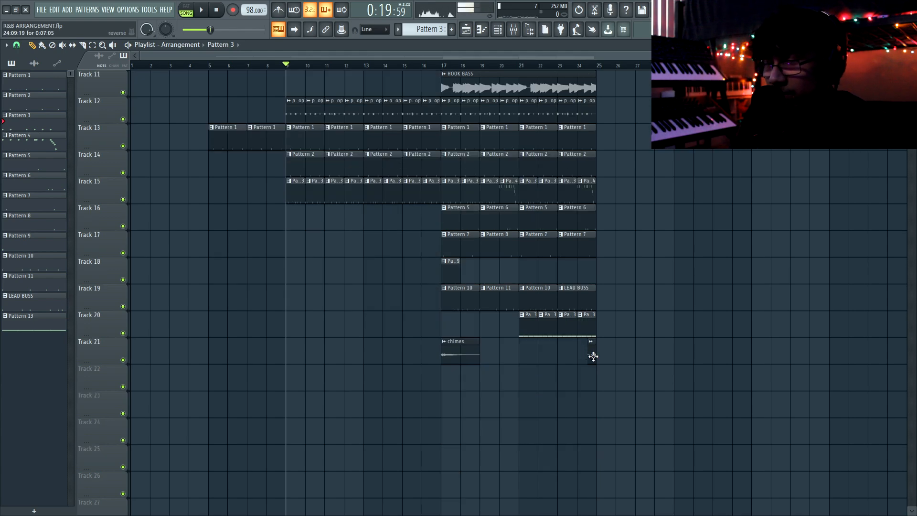
Step: Move the reverse clip on Track 21 to directly before the chimes at bar 17 and audition the track in solo from bar 16
ctrl+click(123, 360)
click(432, 66)
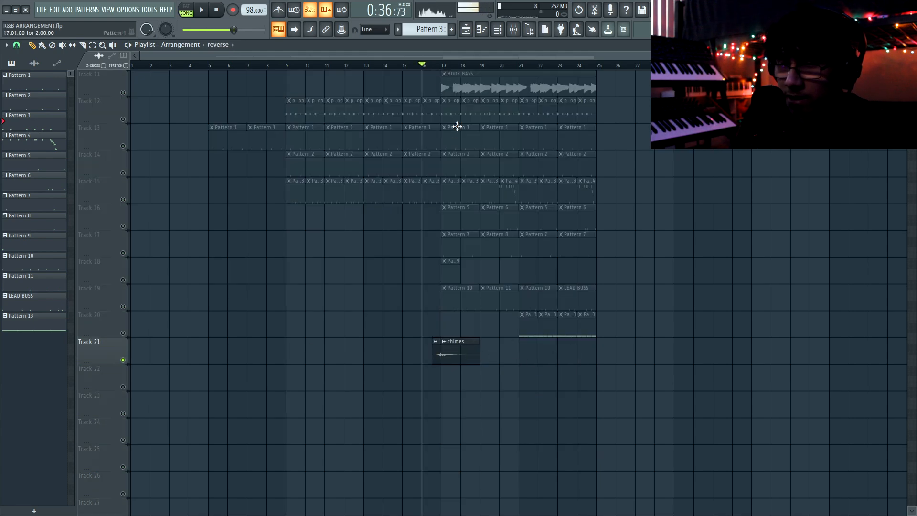
key(space)
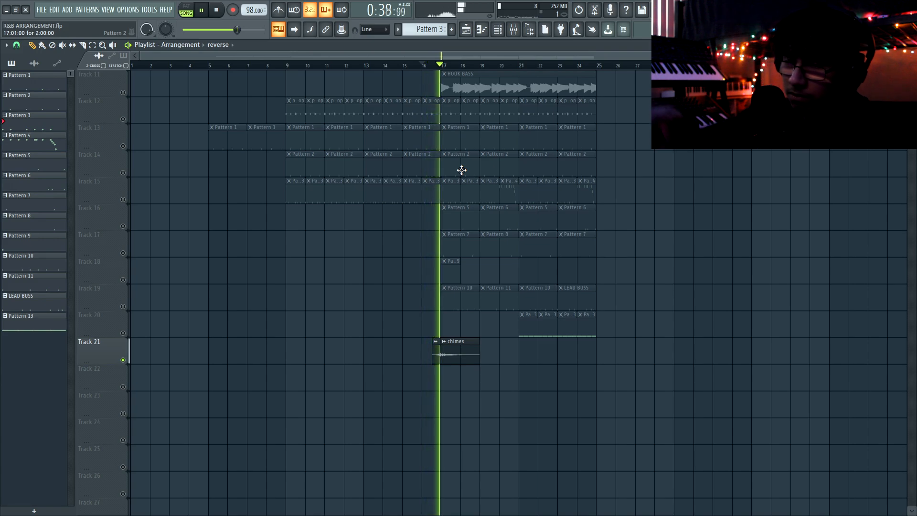
key(space)
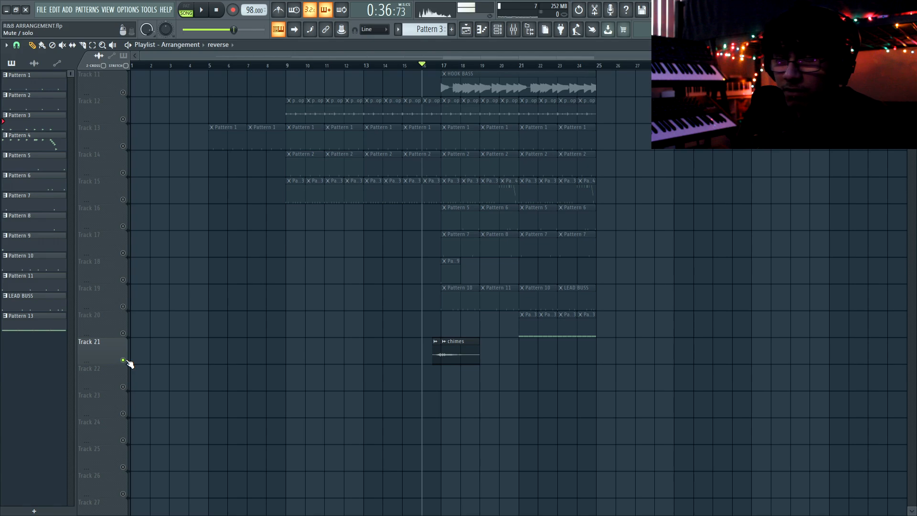
ctrl+click(122, 360)
Step: Duplicate the whole verse, prechorus and hook arrangement so the copy starts at bar 25
scroll(273, 229, up, 10)
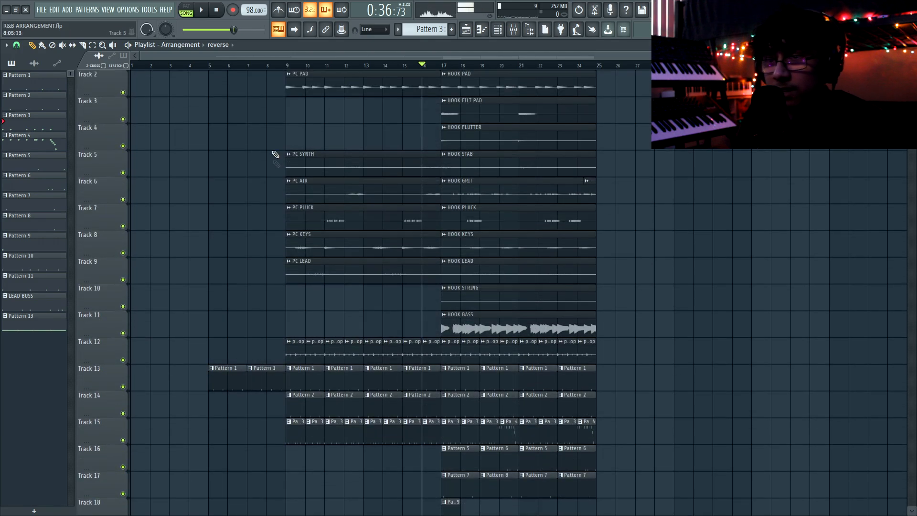
key(Home)
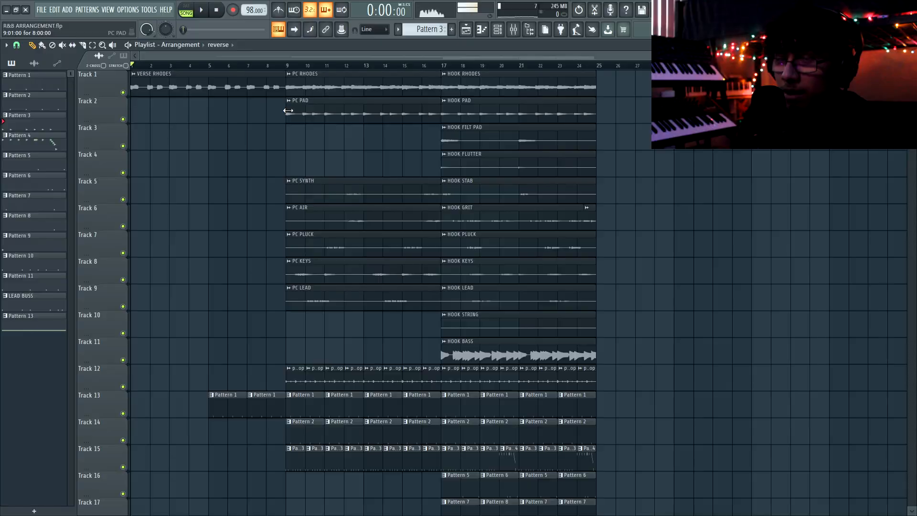
key(ctrl+a)
drag(151, 93, 625, 87)
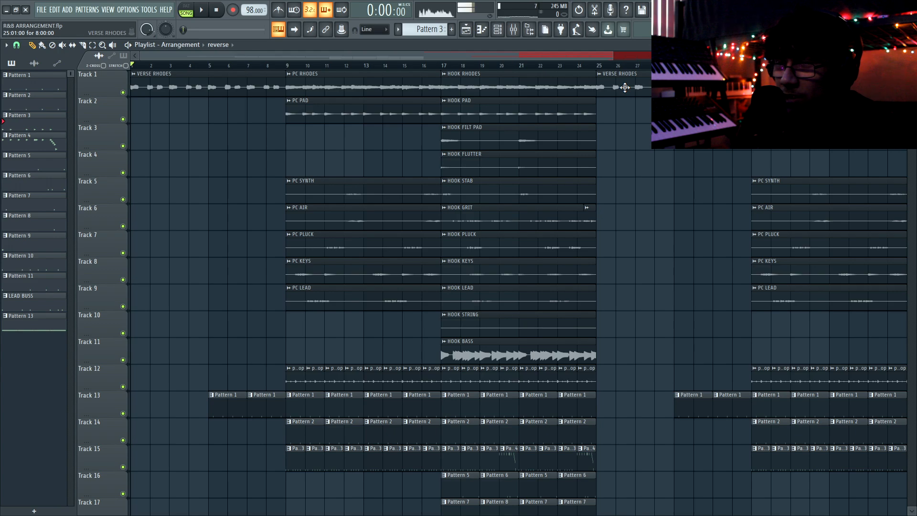
Step: Play the transition from the hook at bar 24 into the second verse and prechorus
key(space)
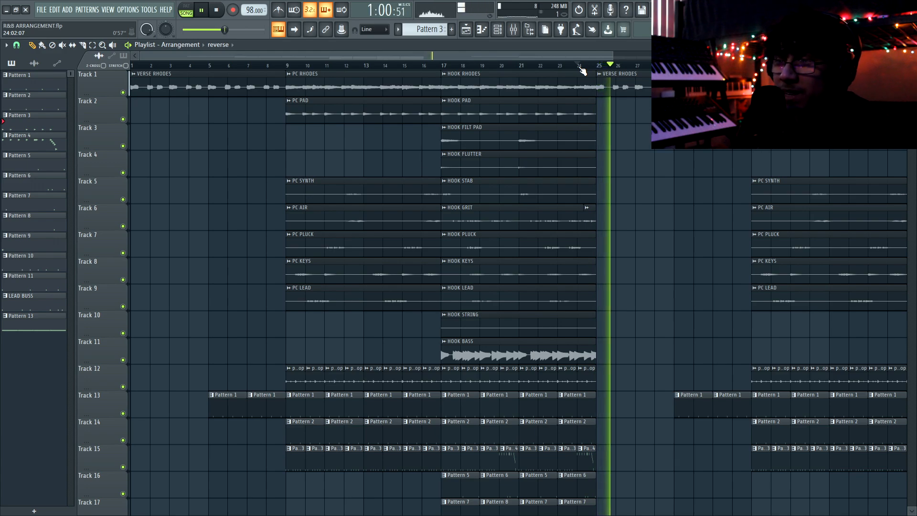
key(space)
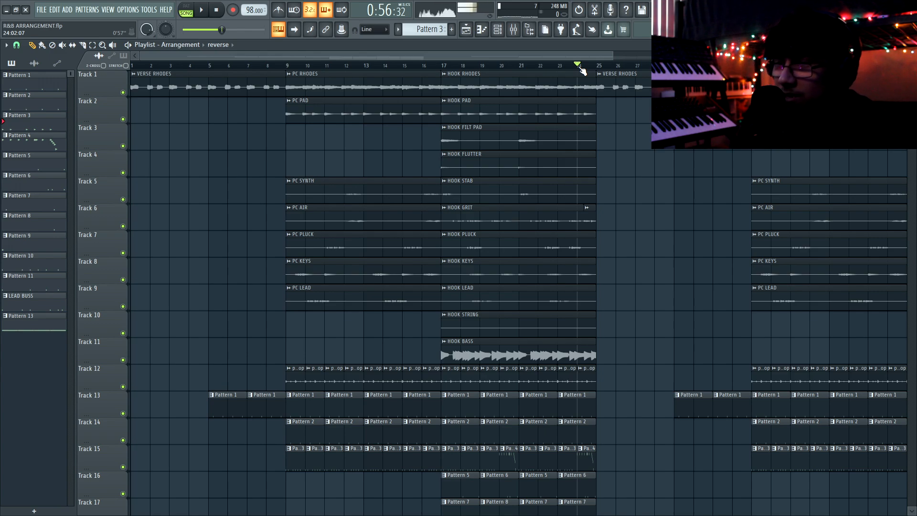
key(space)
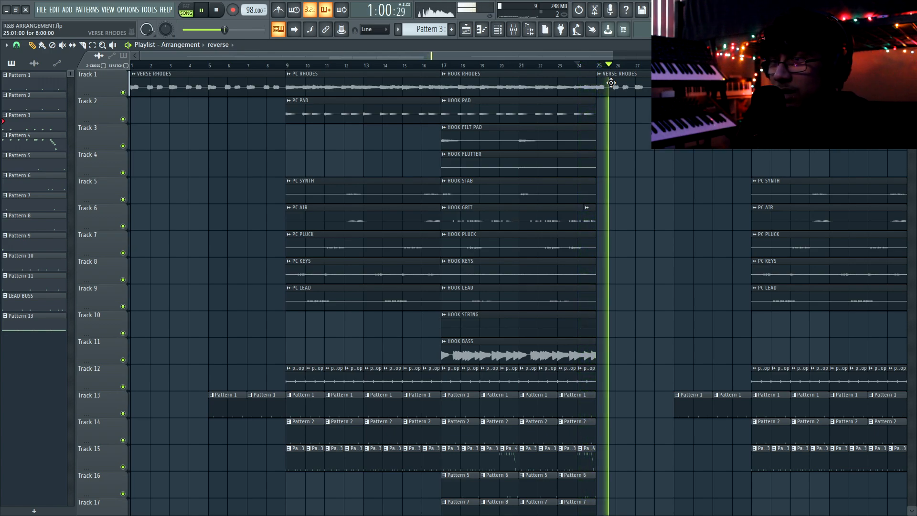
key(space)
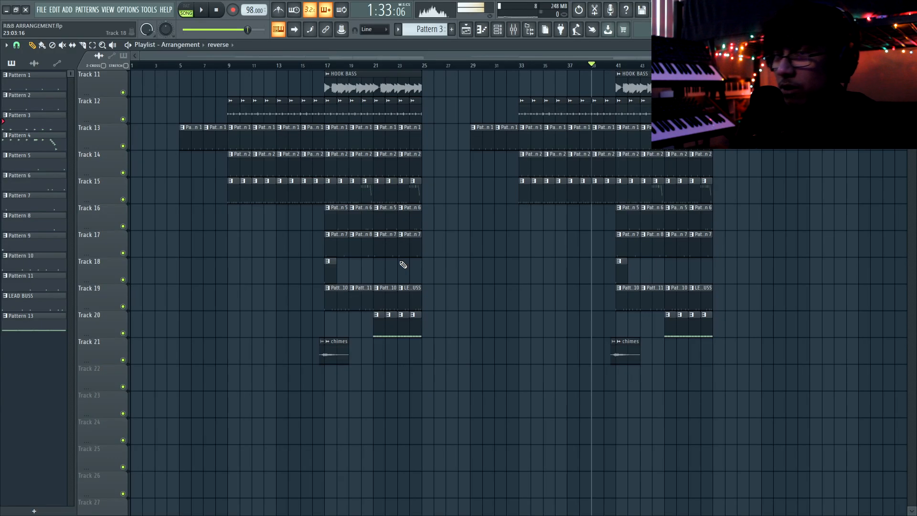
scroll(345, 195, up, 3)
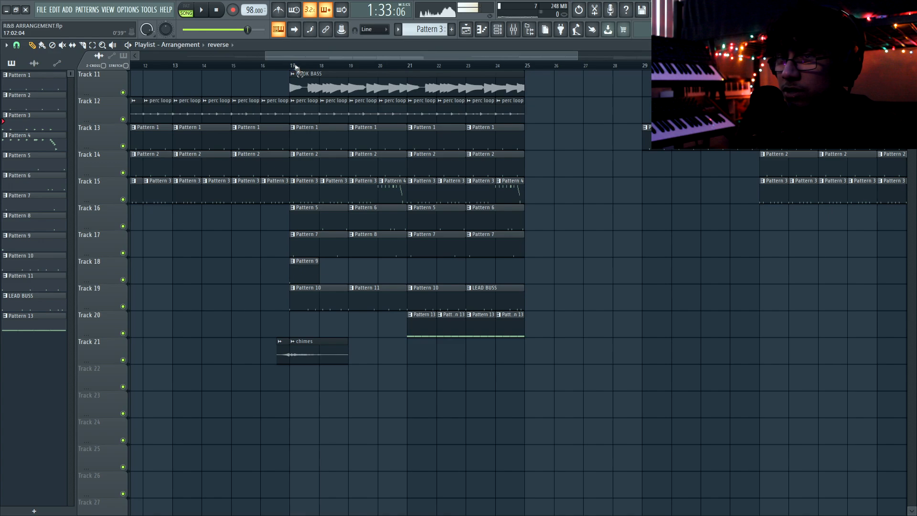
Step: Clear the current selection and play the hook from bar 17
drag(294, 67, 406, 67)
key(space)
key(ctrl+d)
key(space)
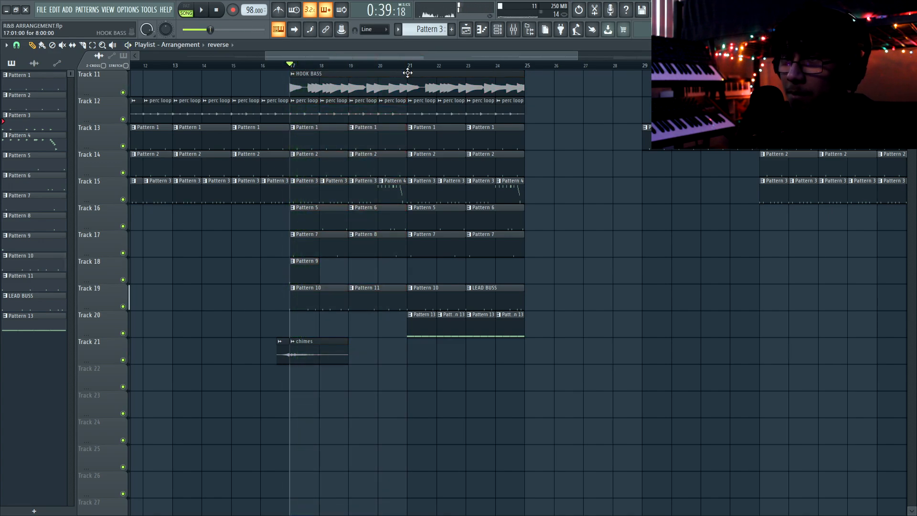
Step: Solo Track 20 and audition its Pattern 13 clips from bar 21
right_click(124, 334)
click(408, 66)
key(space)
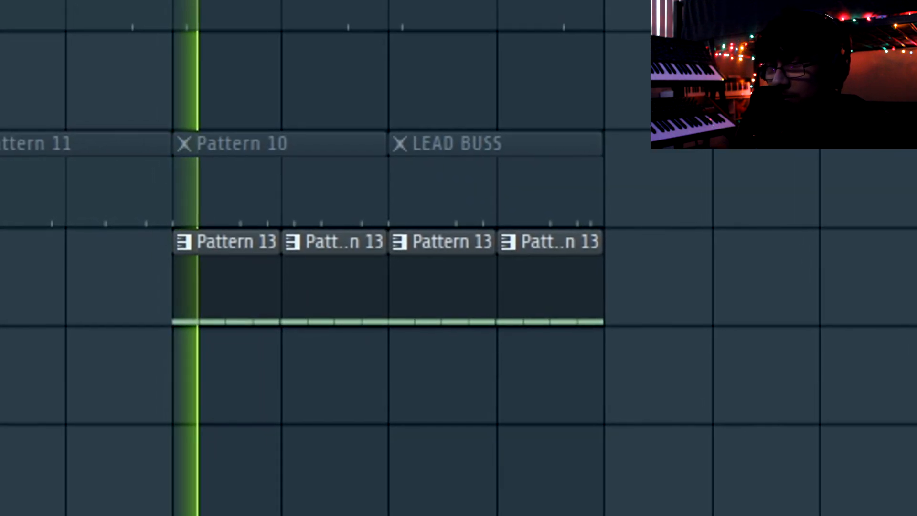
key(space)
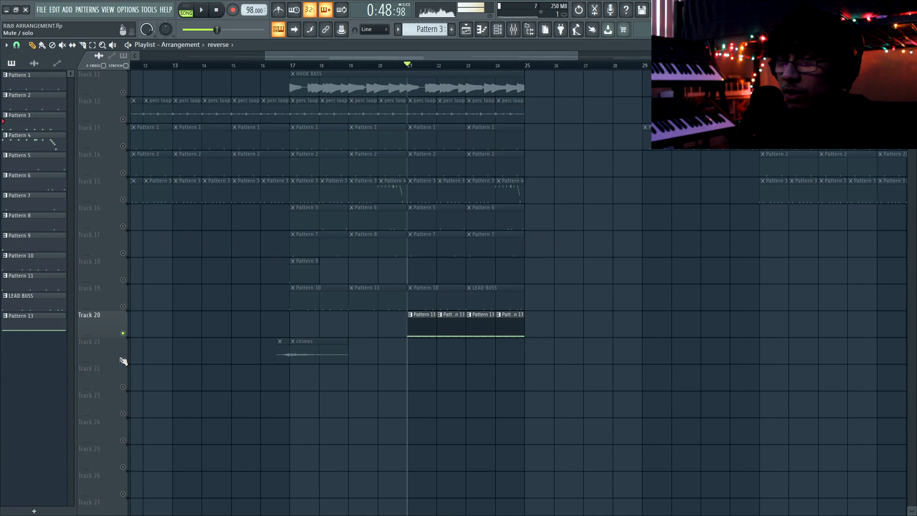
Step: Unmute the other tracks and play the second half of the hook from bar 21 in the full mix
right_click(124, 334)
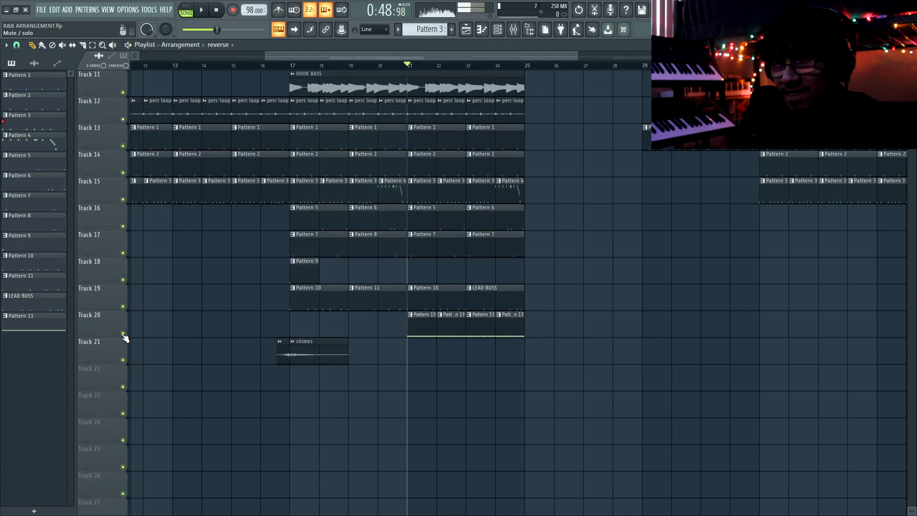
key(space)
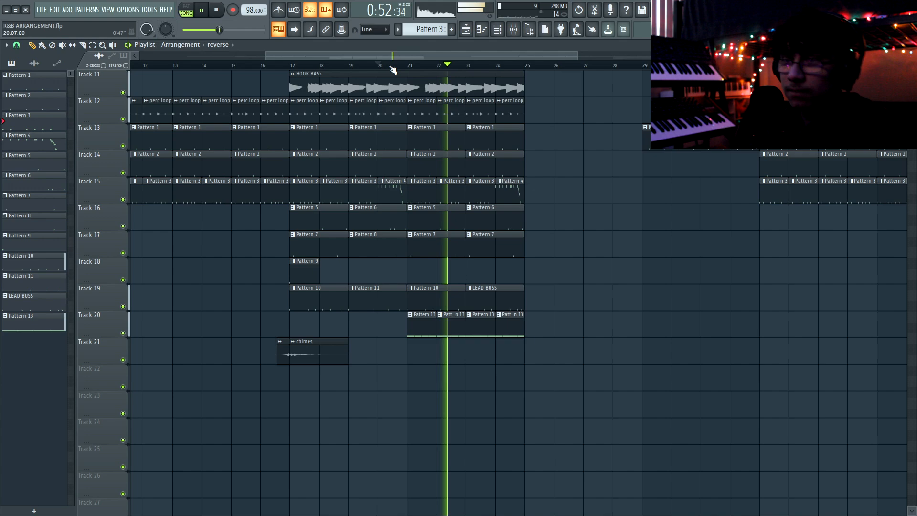
scroll(387, 139, up, 5)
scroll(388, 140, down, 2)
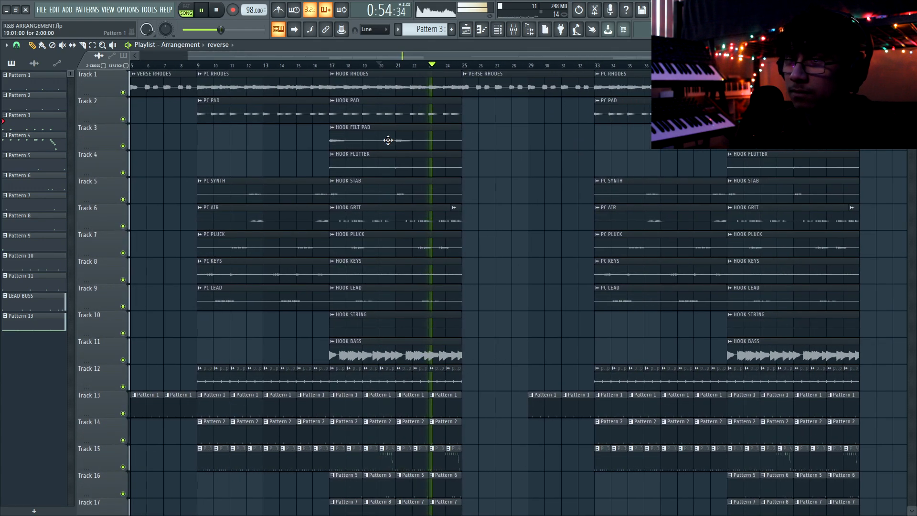
key(space)
Step: Duplicate the second verse, prechorus and hook sequence so a third copy starts at bar 49, then clear the selection
scroll(498, 126, down, 1)
scroll(498, 127, down, 4)
drag(738, 442, 434, 71)
key(ctrl+b)
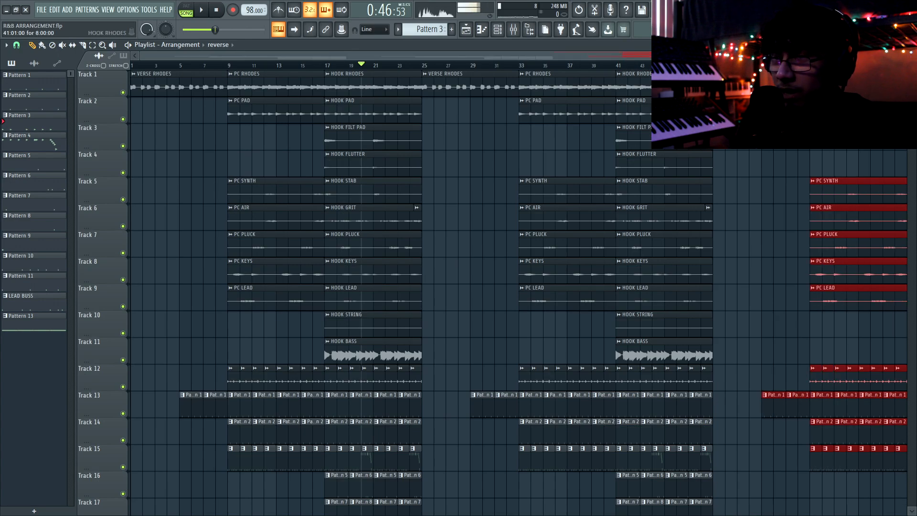
drag(812, 220, 496, 219)
drag(451, 82, 743, 83)
scroll(525, 83, right, 4)
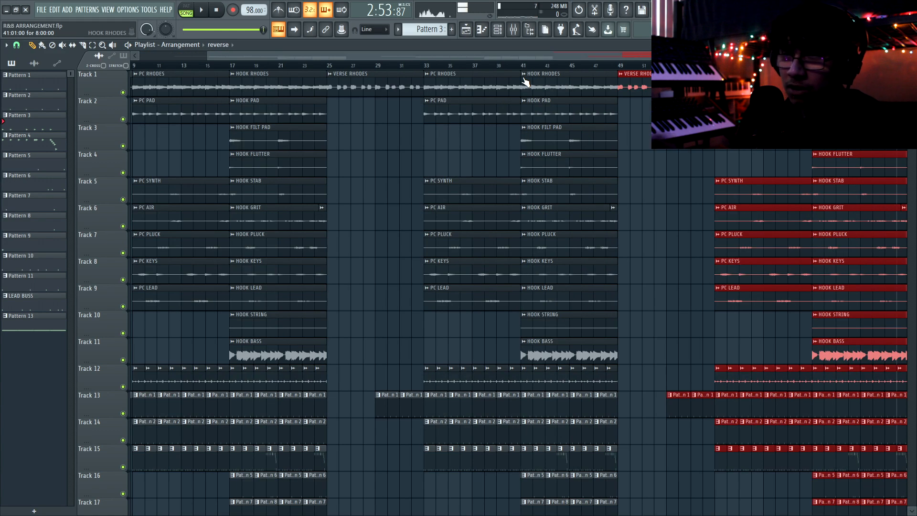
scroll(520, 59, right, 12)
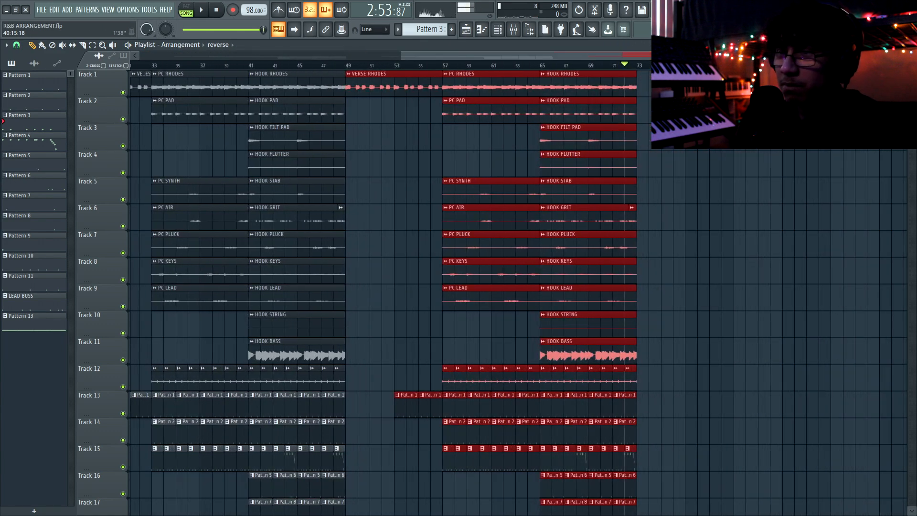
click(562, 72)
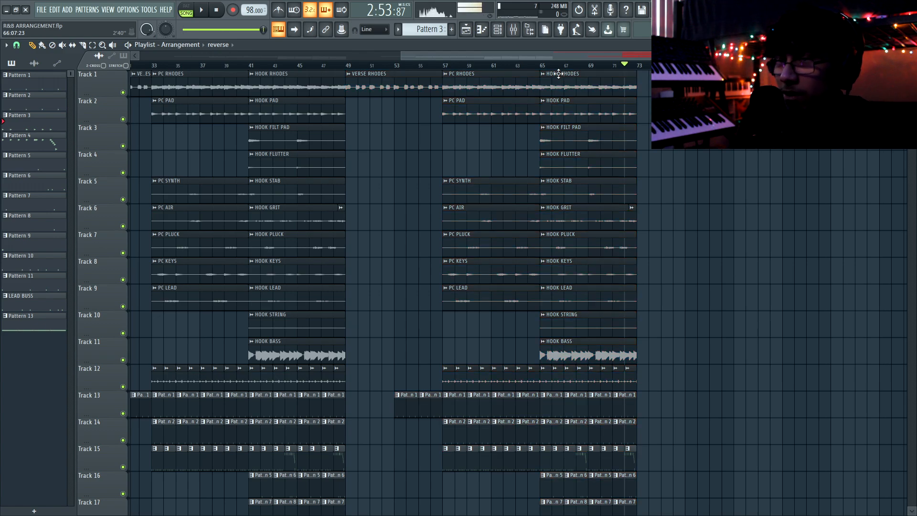
Step: Review the three repeated sections and play the end of the third hook from bar 72
scroll(648, 135, down, 2)
scroll(649, 131, up, 6)
scroll(649, 127, down, 7)
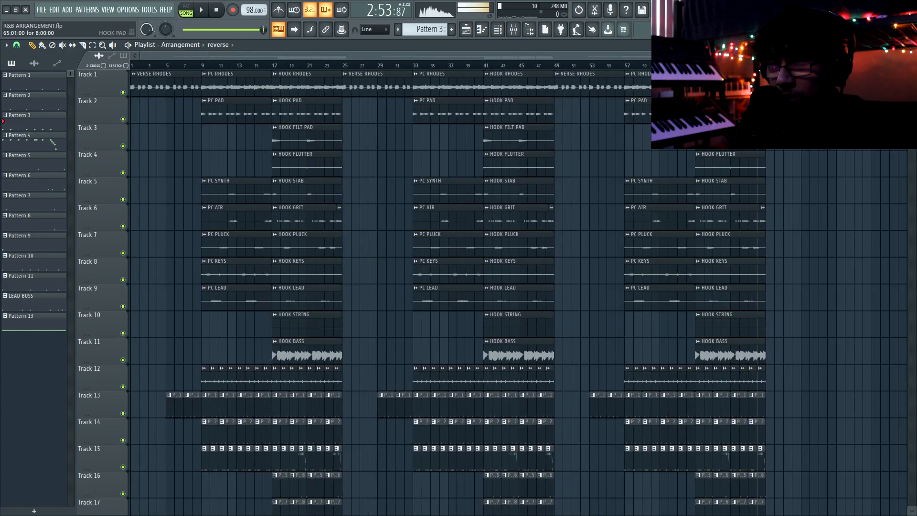
scroll(748, 160, up, 6)
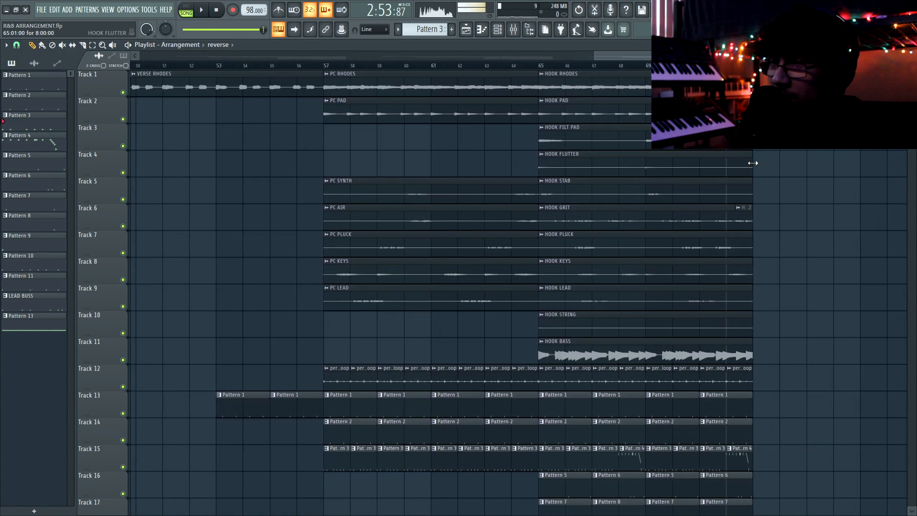
scroll(753, 162, up, 3)
key(space)
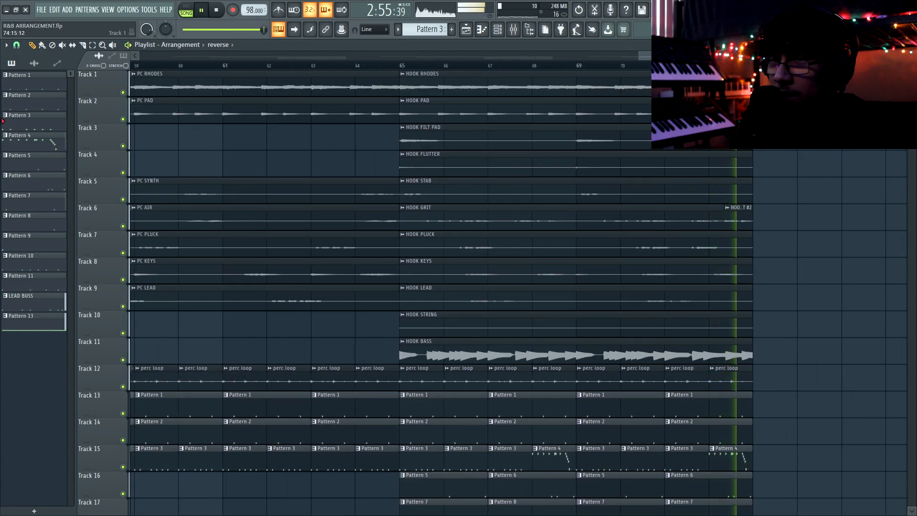
key(space)
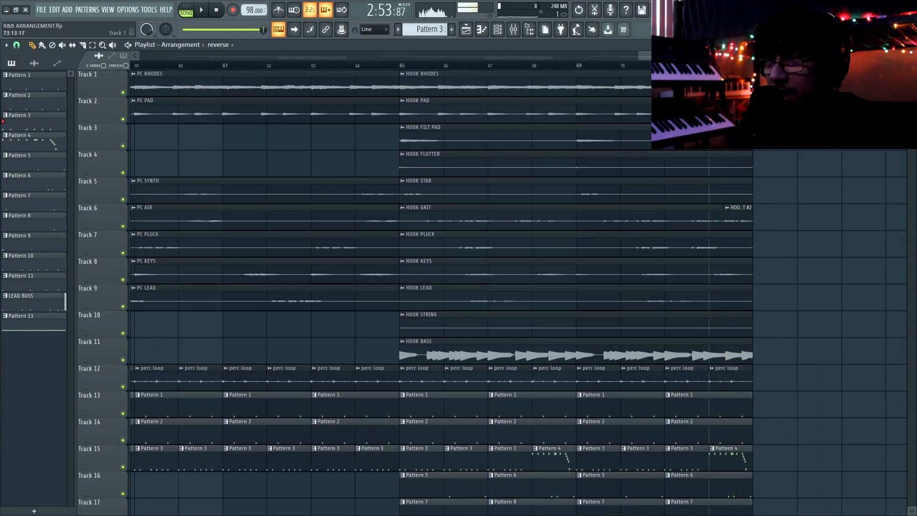
Step: Play past the third hook's end at bar 73 using a temporary HOOK BASS clip at bar 76 on Track 2
scroll(514, 107, down, 4)
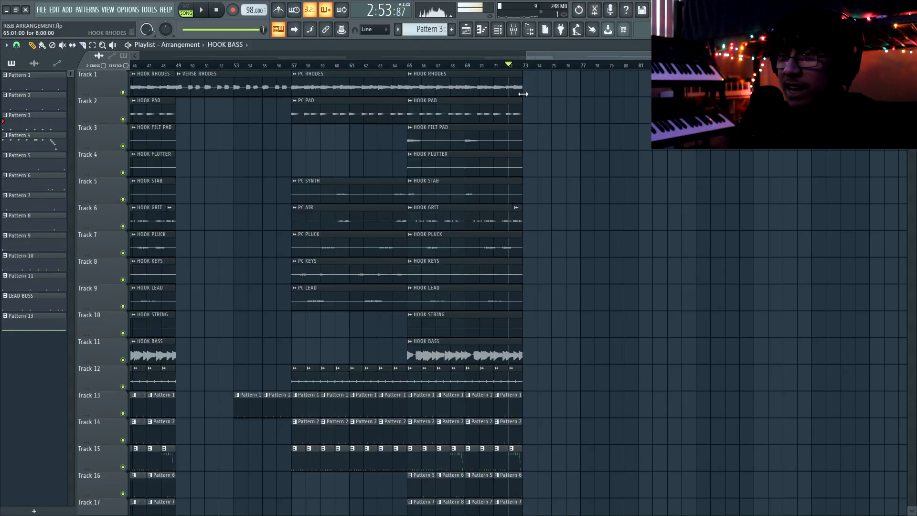
click(569, 109)
key(space)
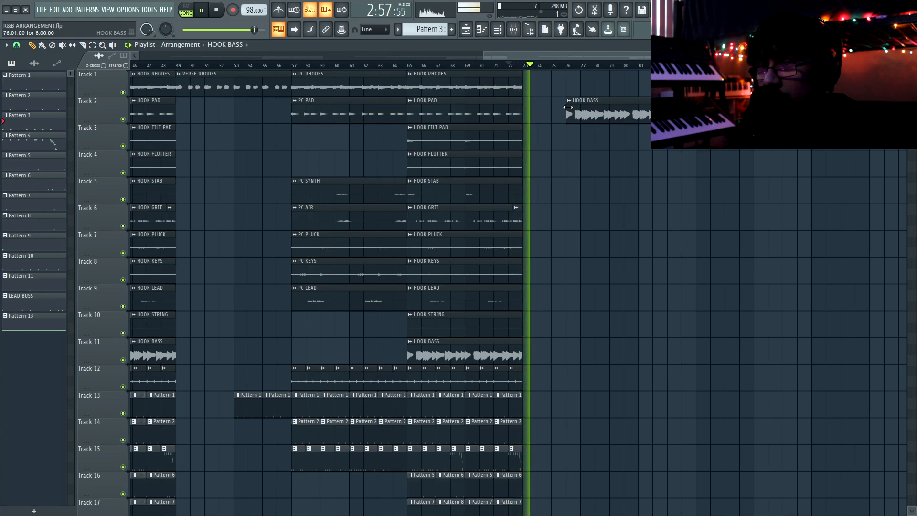
key(space)
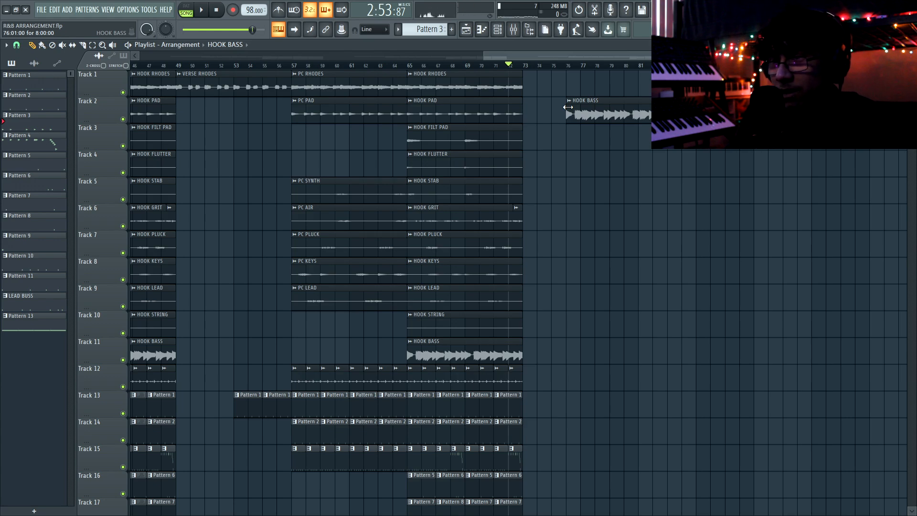
right_click(568, 107)
Step: Duplicate all clips of the third hook on every track so the copy starts at bar 73
scroll(510, 153, down, 8)
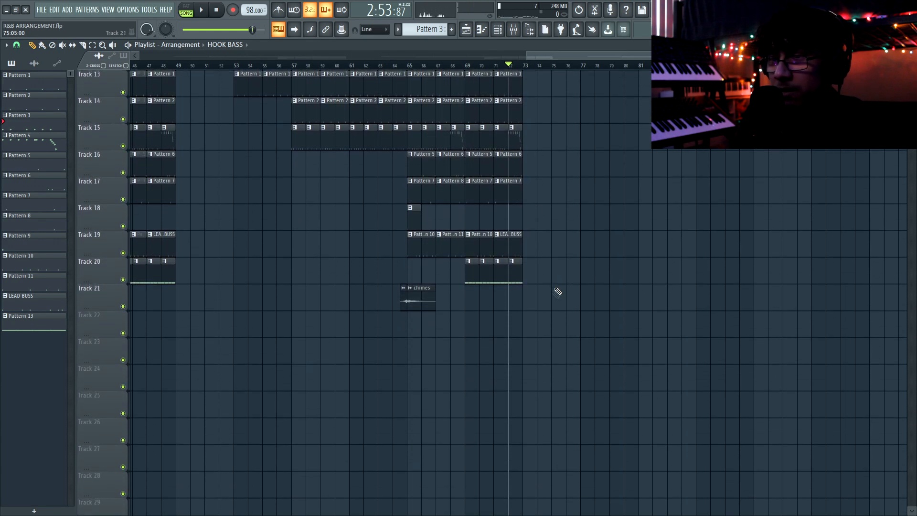
scroll(558, 291, up, 2)
drag(743, 335, 540, 4)
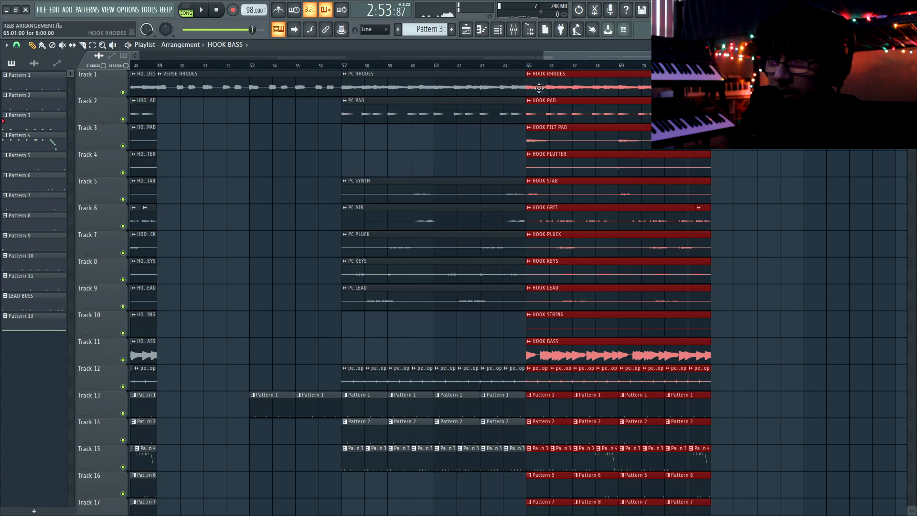
key(ctrl+b)
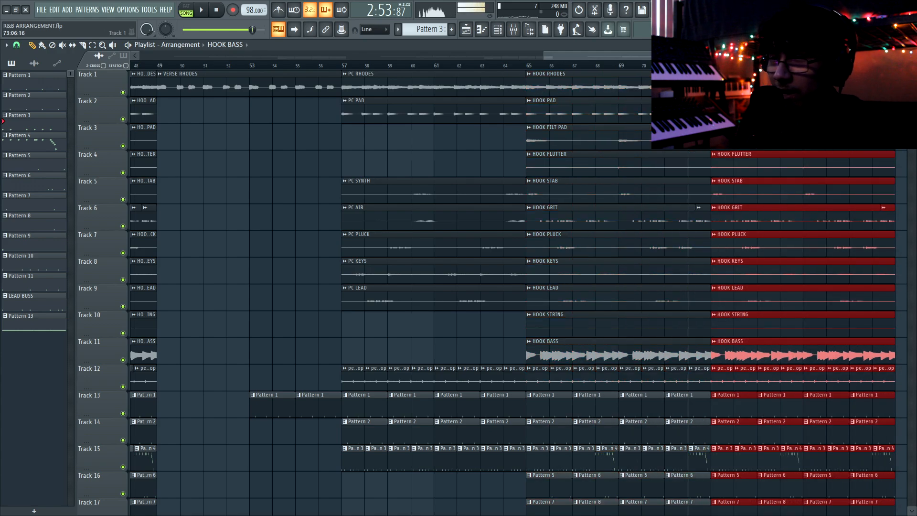
drag(708, 56, 790, 56)
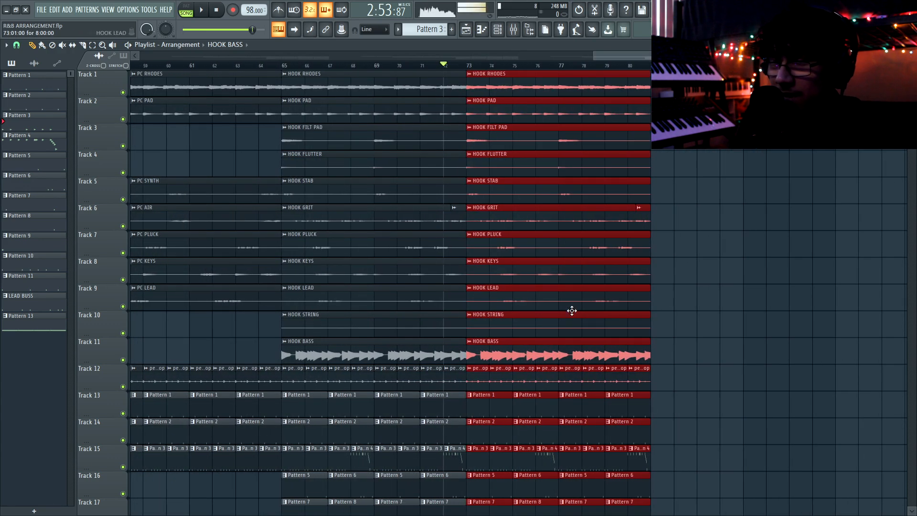
Step: Delete the copied hook clips on Tracks 4 to 10 from bar 73 and play the transition from bar 72
drag(639, 336, 509, 162)
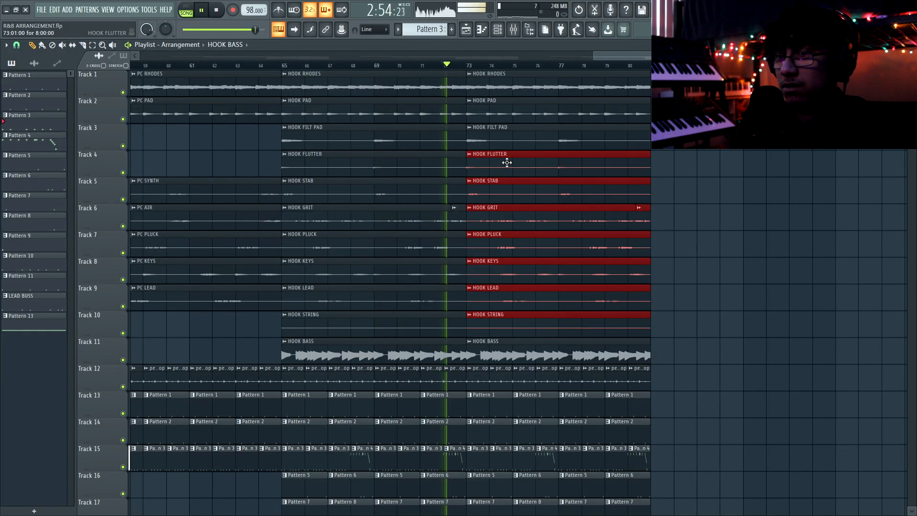
key(Delete)
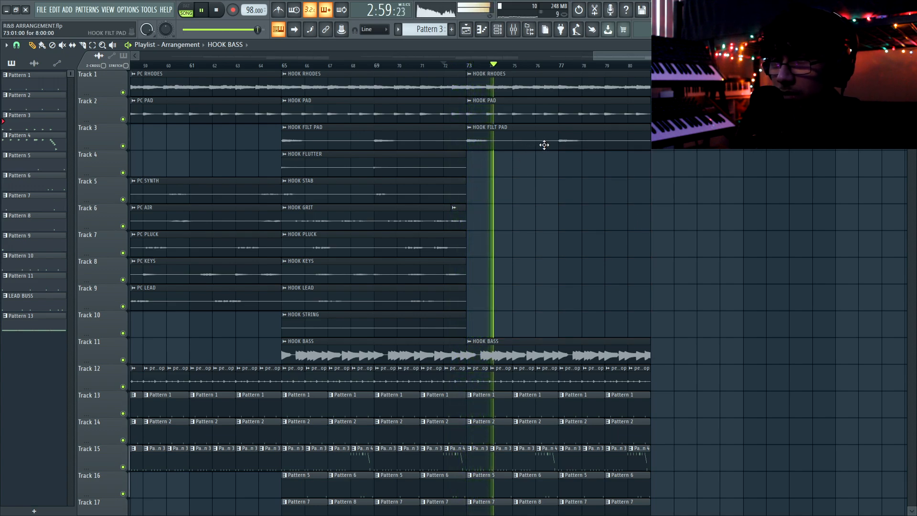
scroll(544, 145, down, 2)
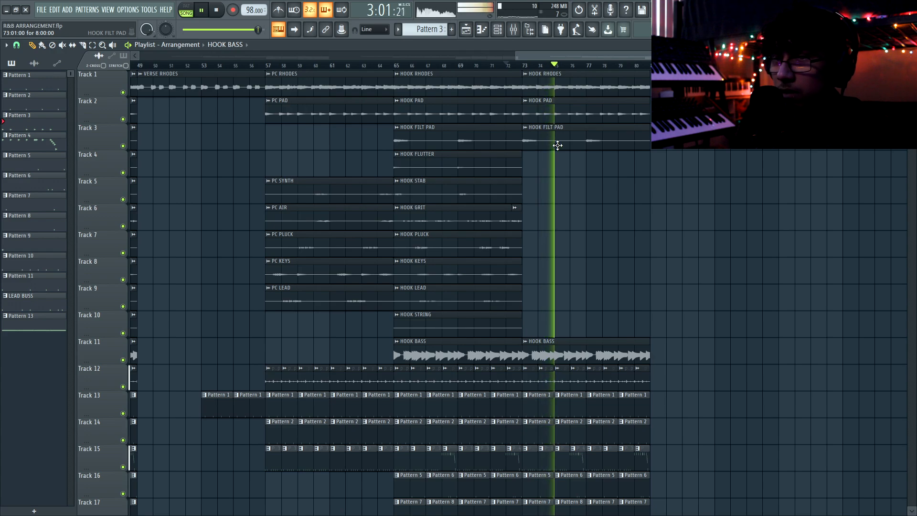
key(space)
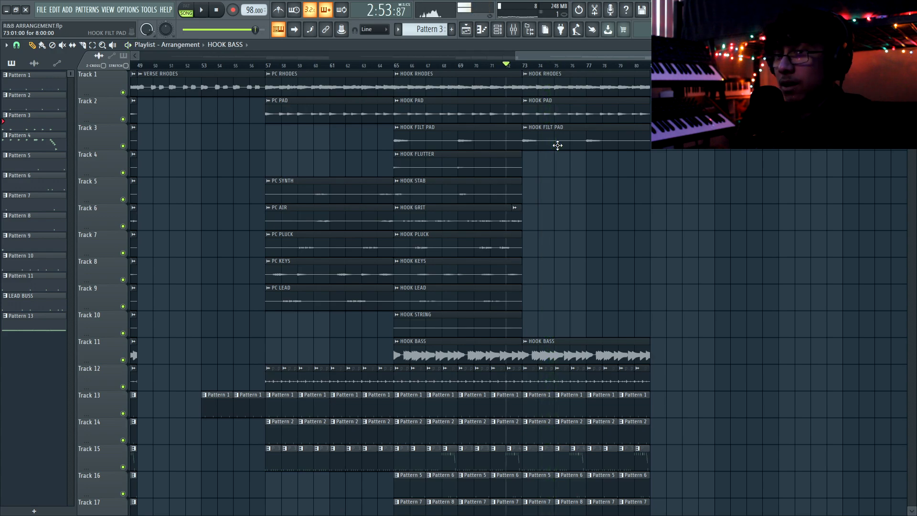
Step: Replace the HOOK RHODES and HOOK PAD clips at bar 73 with copies of PC RHODES and PC PAD
right_click(556, 72)
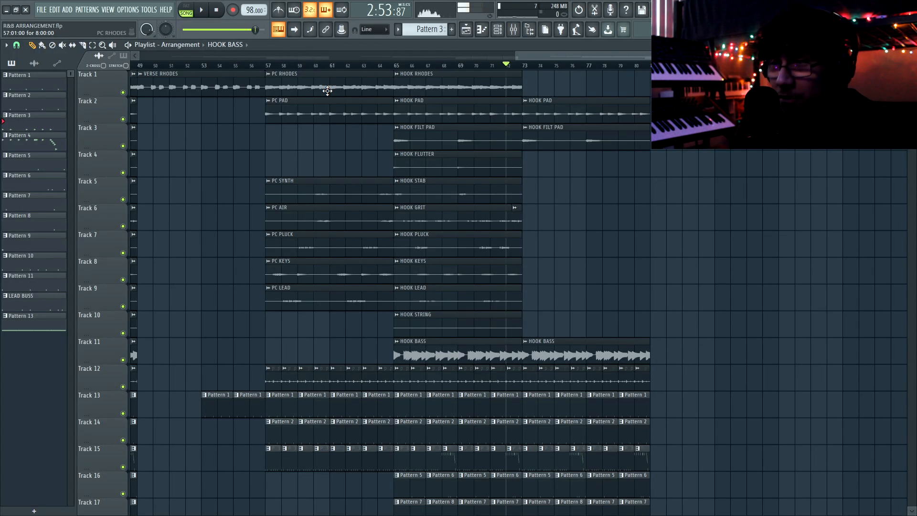
click(327, 90)
click(525, 94)
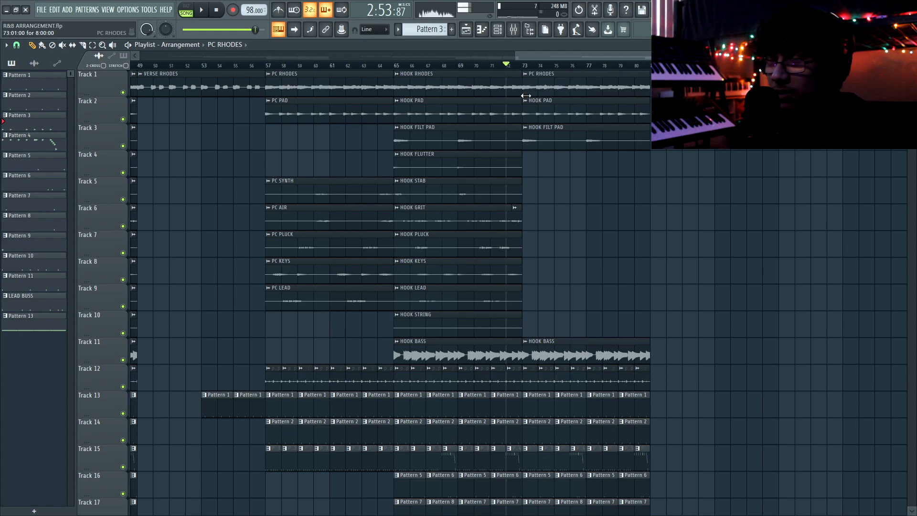
right_click(526, 98)
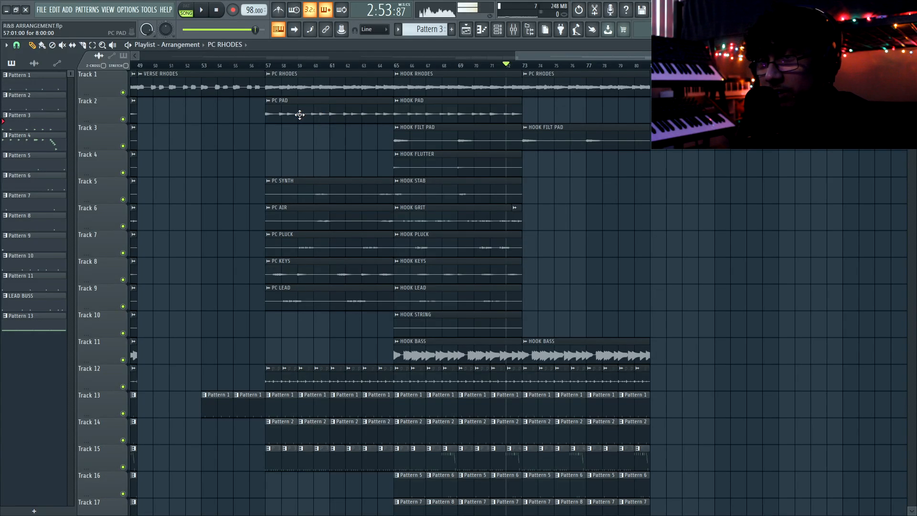
drag(292, 114, 579, 115)
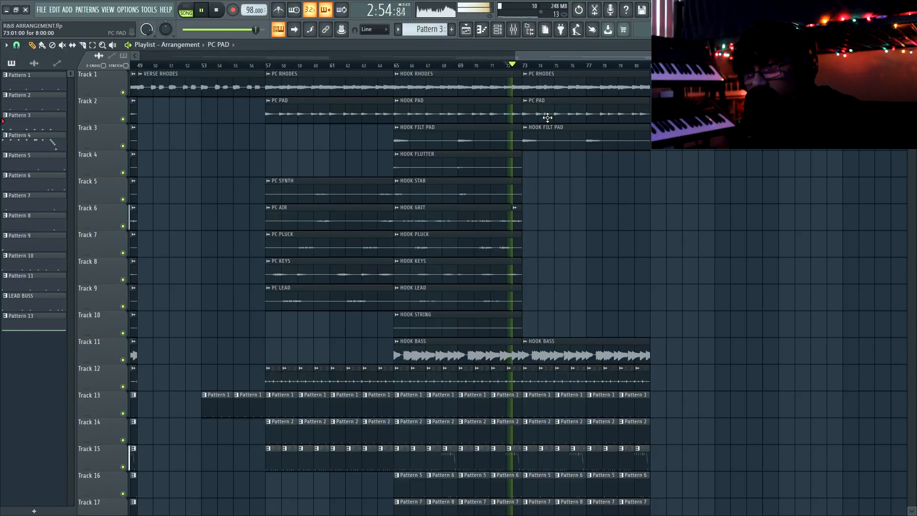
Step: Save the project while playing the outro from bar 72
key(ctrl+s)
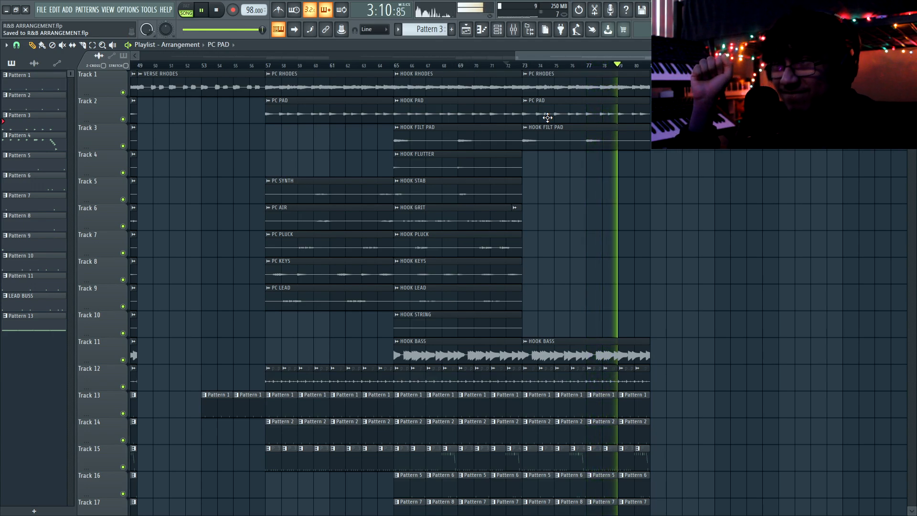
key(space)
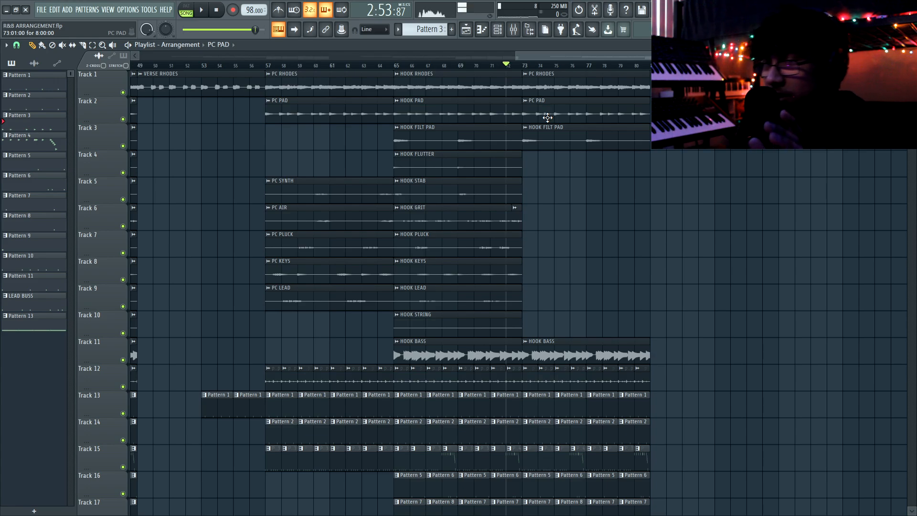
Step: Trim about half a bar off the start of the HOOK BASS and Pattern 10 clips at bar 73
scroll(543, 169, down, 6)
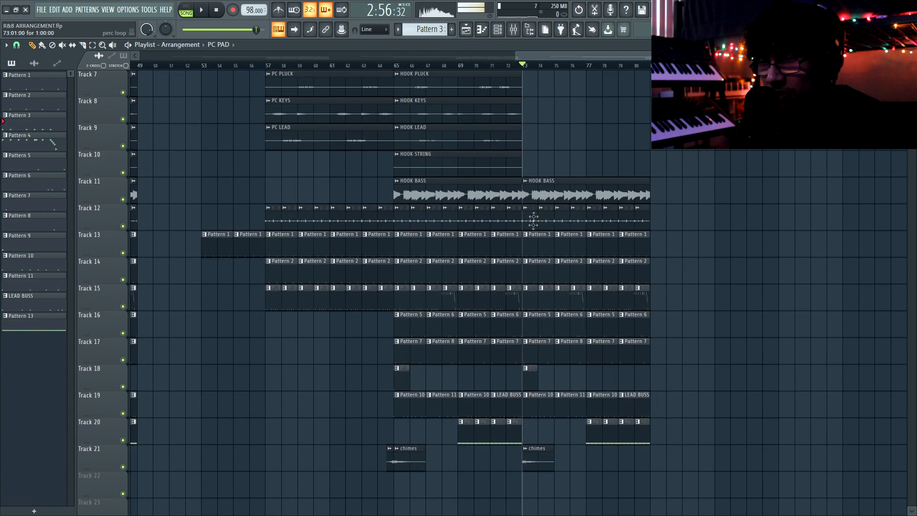
scroll(542, 292, up, 12)
key(ctrl+z)
click(435, 399)
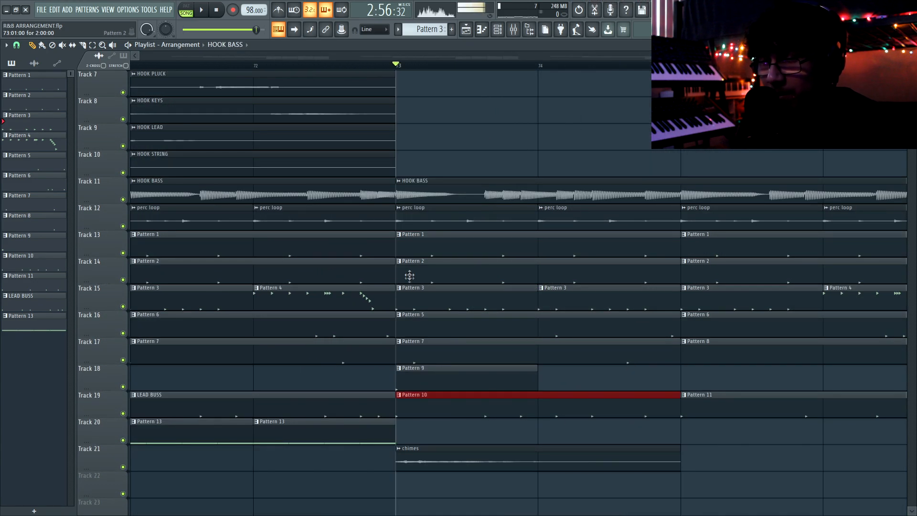
drag(400, 193, 471, 198)
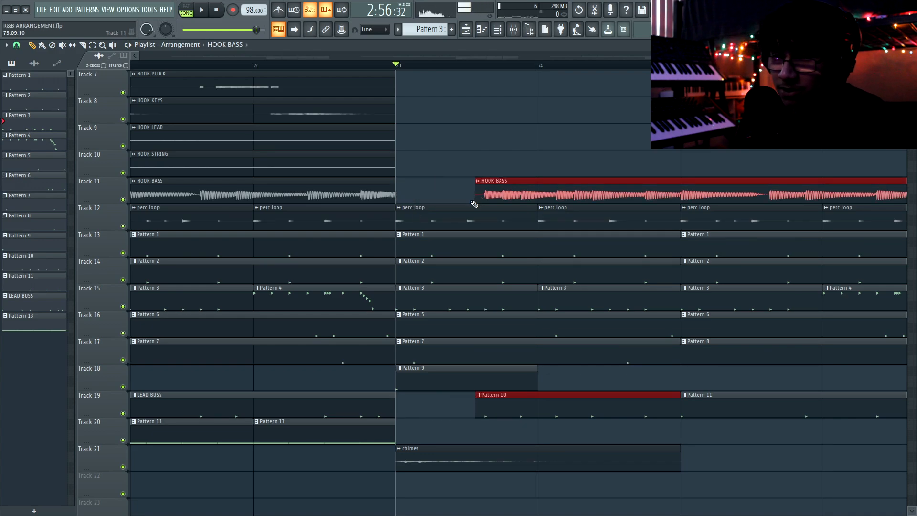
scroll(463, 181, down, 4)
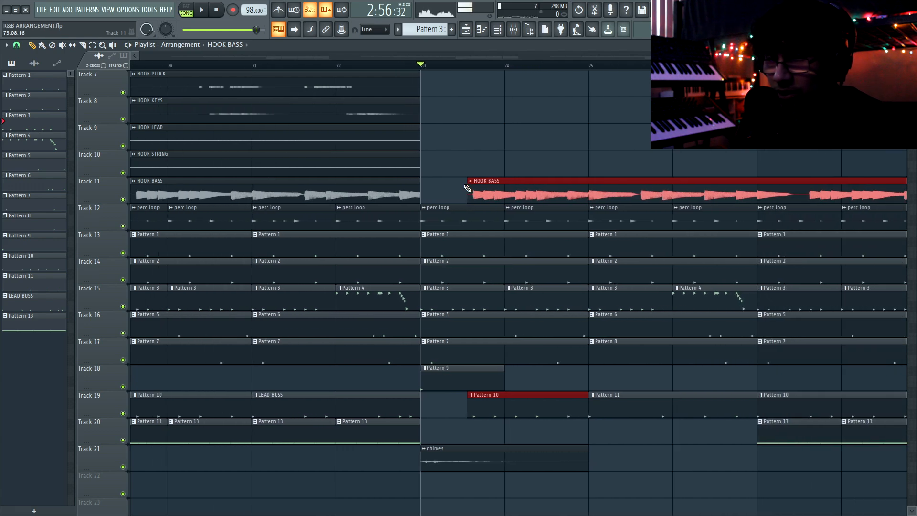
Step: Play the trimmed transition into the outro from just before bar 73
click(396, 68)
key(space)
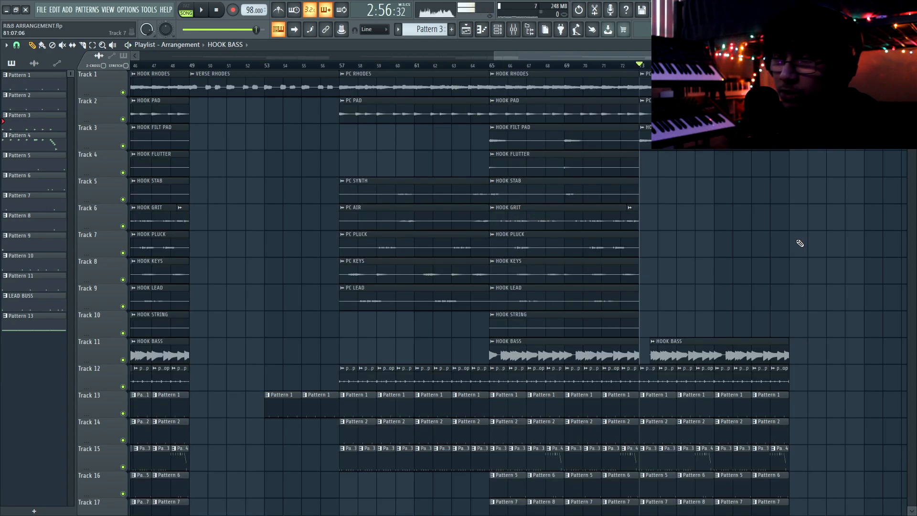
Step: Copy the Master channel's volume fader value in the mixer and create an automation clip for that fader in the playlist
key(F9)
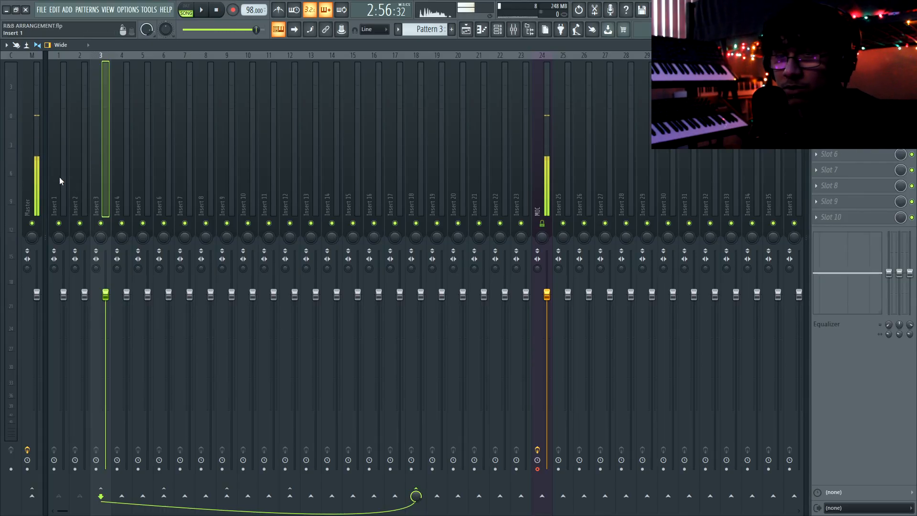
click(33, 143)
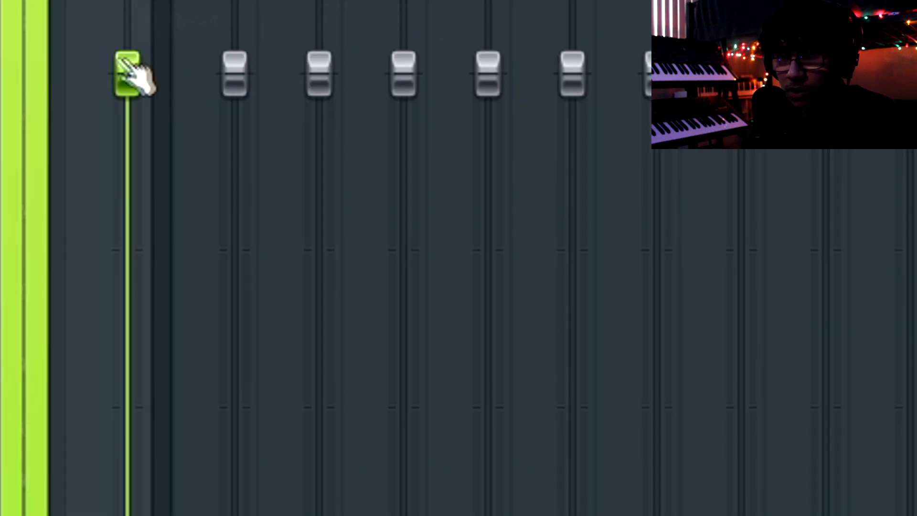
right_click(121, 67)
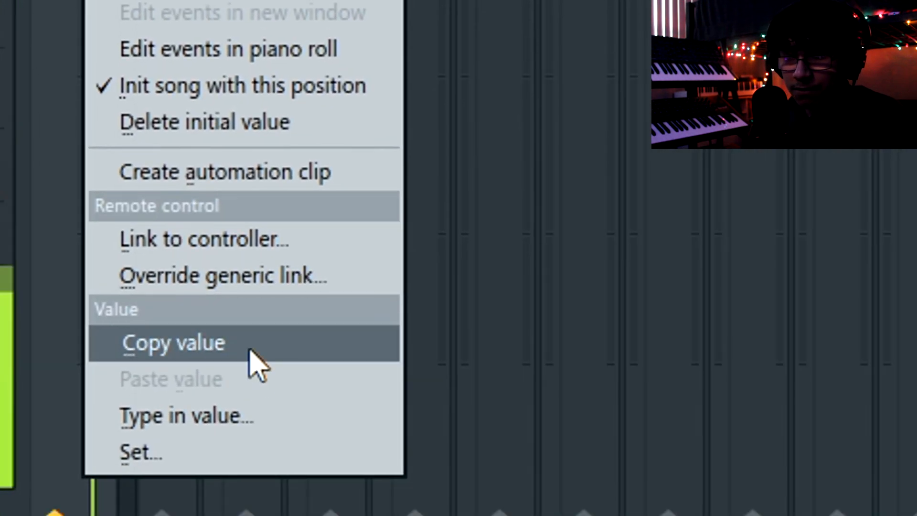
click(250, 352)
right_click(105, 487)
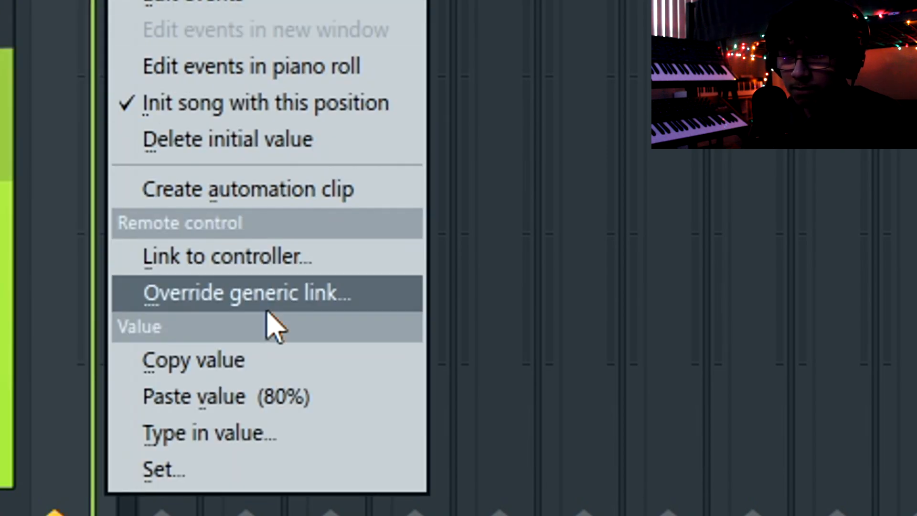
click(258, 191)
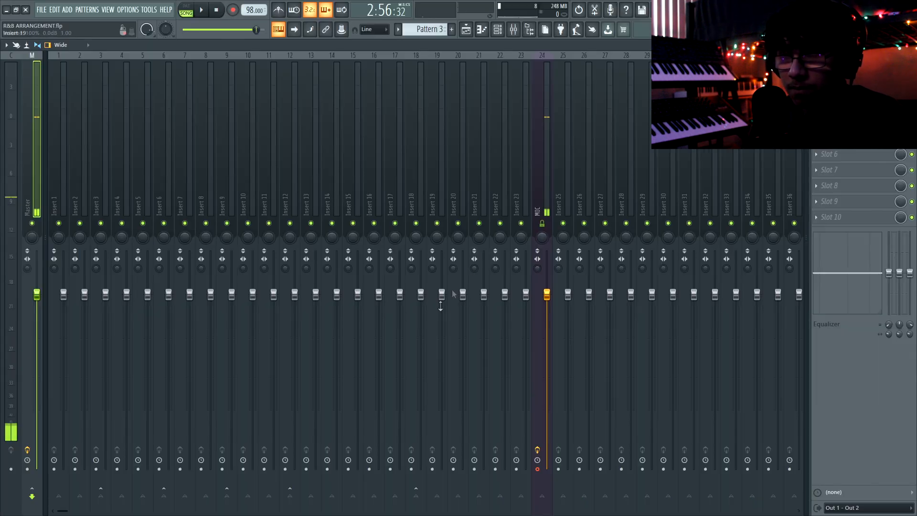
click(514, 29)
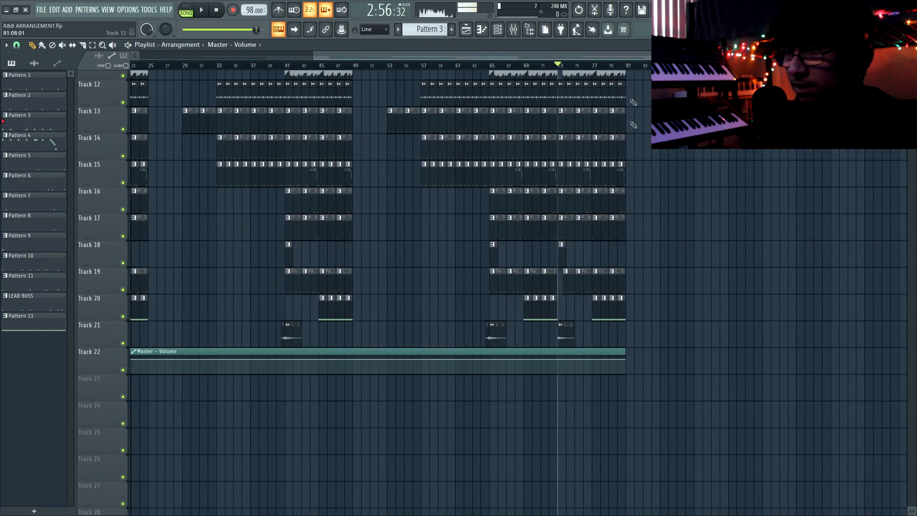
Step: Enlarge Track 22 and add a control point at bar 77 in the Master - Volume automation clip
scroll(624, 378, up, 4)
drag(103, 374, 104, 428)
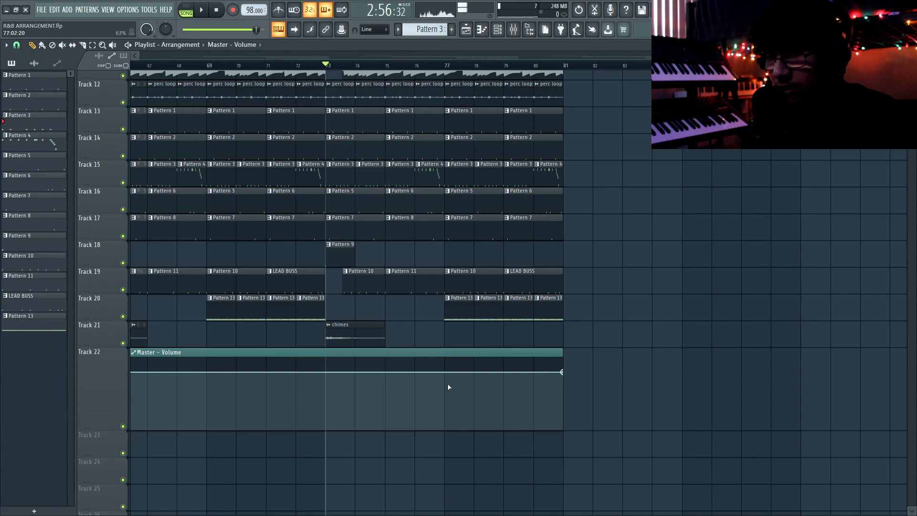
right_click(448, 384)
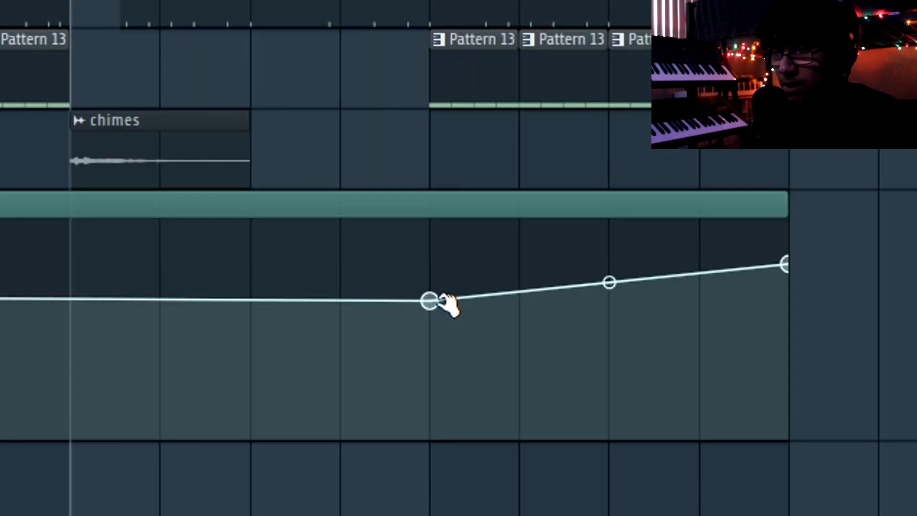
ctrl+scroll(441, 297, down, 3)
drag(442, 297, 764, 258)
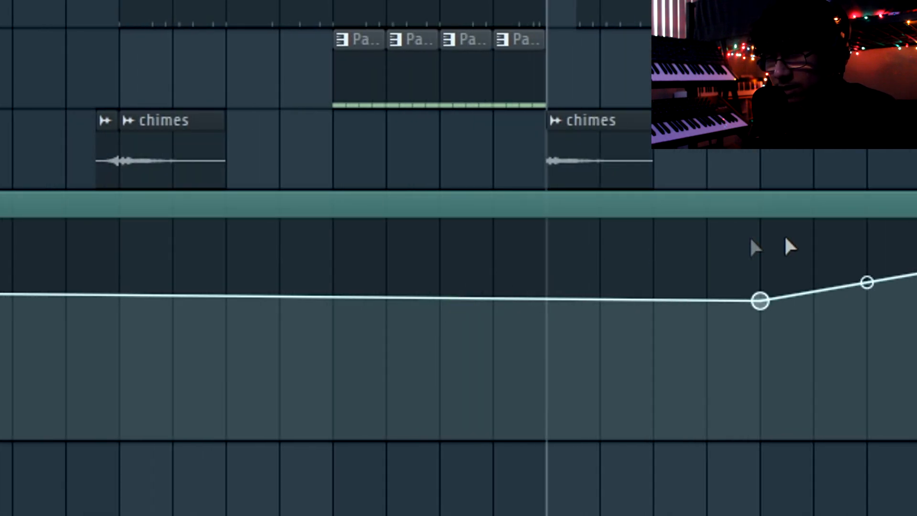
ctrl+scroll(789, 305, up, 4)
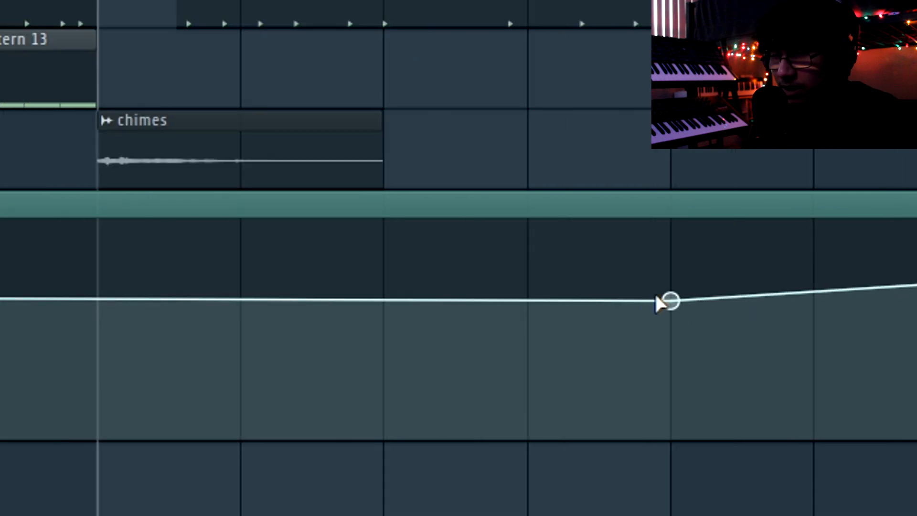
Step: Paste the copied 80% value into the bar 77 point and lower the end point at bar 81 to zero for a fade-out
right_click(671, 301)
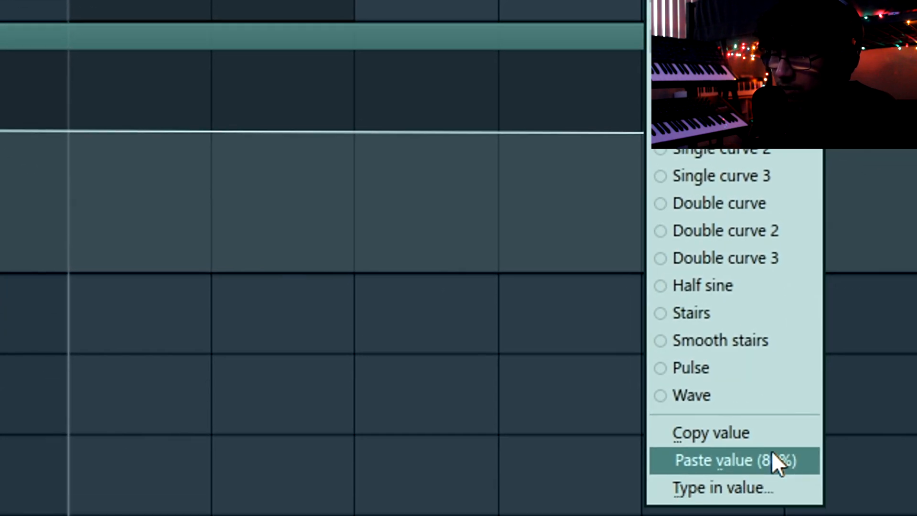
click(772, 451)
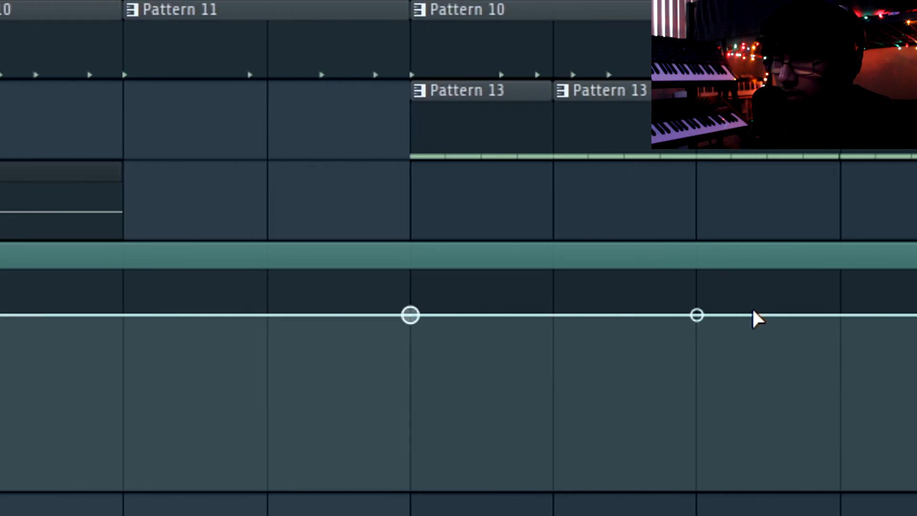
drag(820, 315, 819, 491)
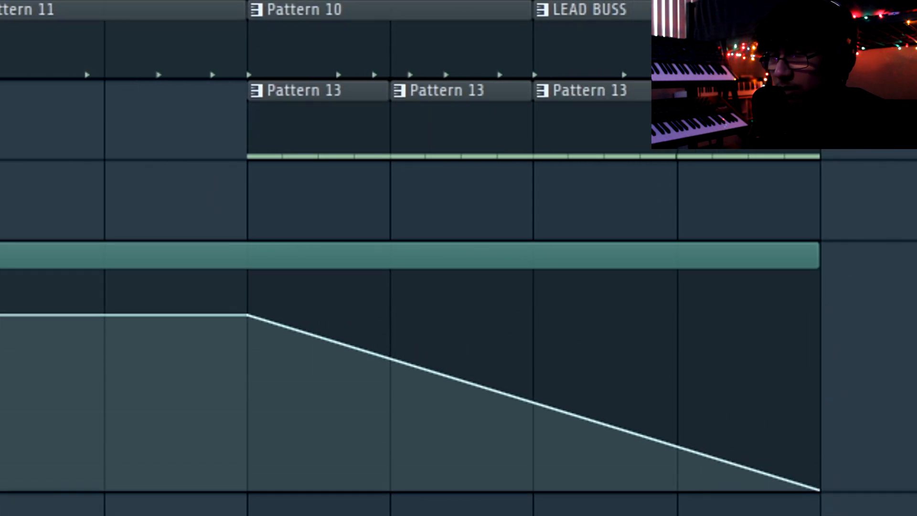
Step: Play the fade-out from bar 76 and reset Track 22's height to 100%
click(493, 68)
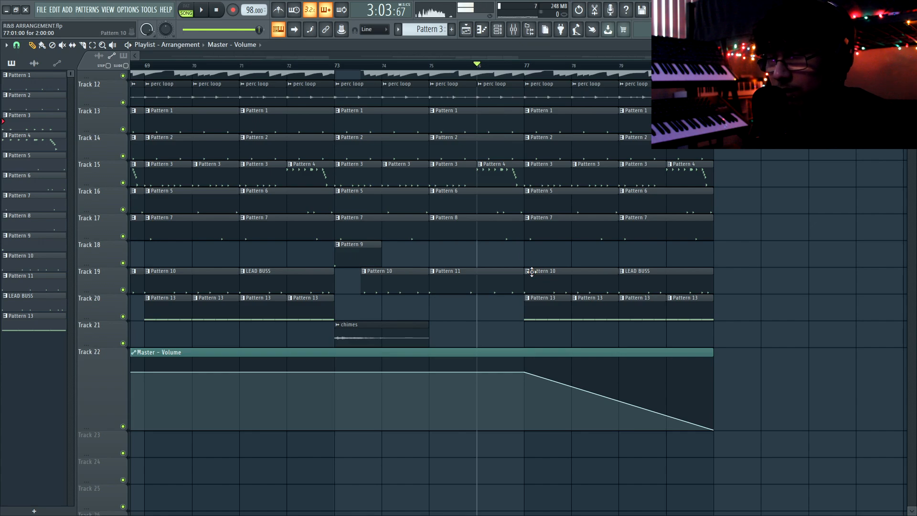
key(space)
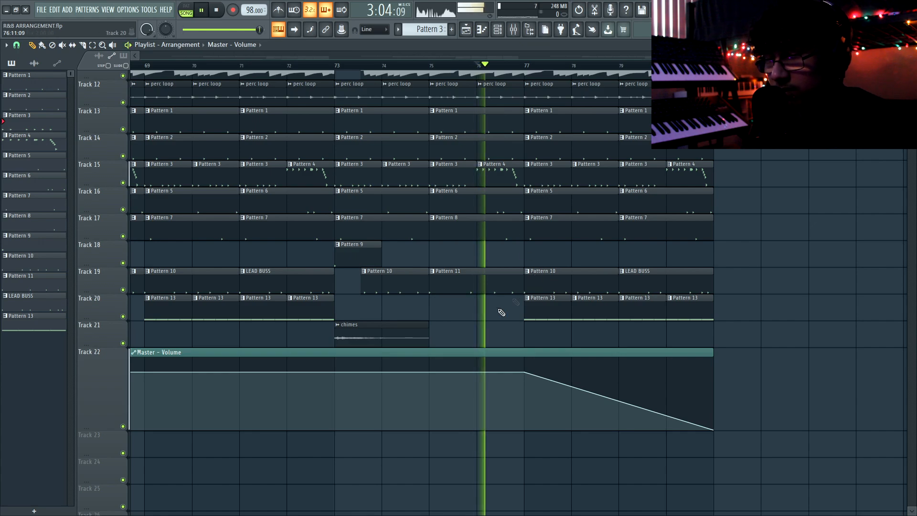
right_click(93, 377)
mouse_move(149, 369)
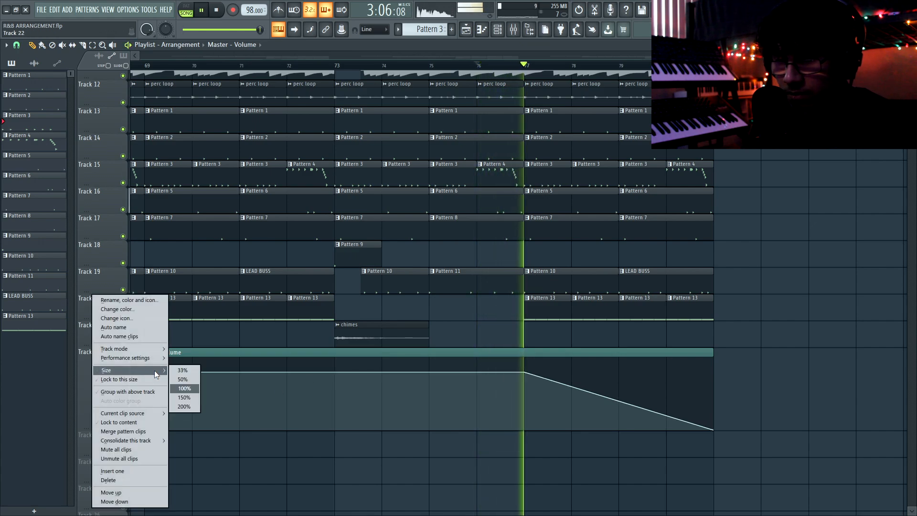
click(179, 388)
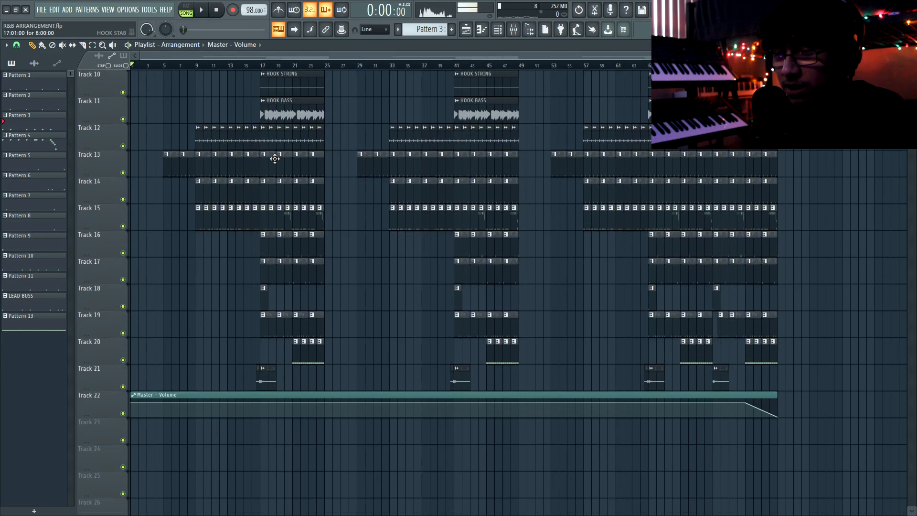
scroll(275, 159, up, 5)
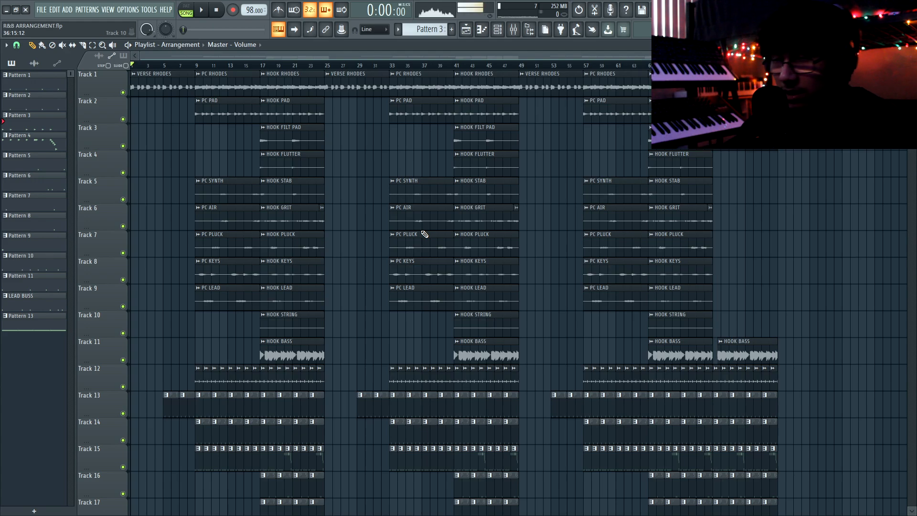
ctrl+scroll(174, 262, up, 4)
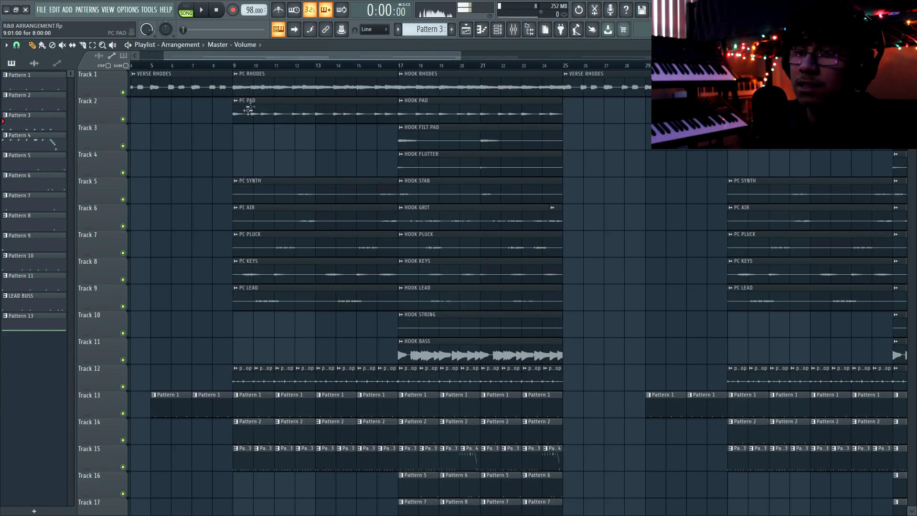
drag(280, 57, 196, 50)
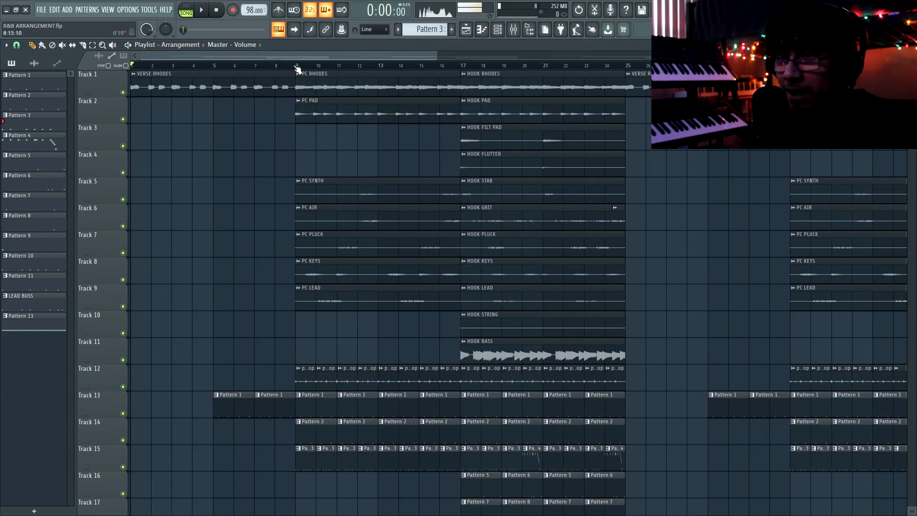